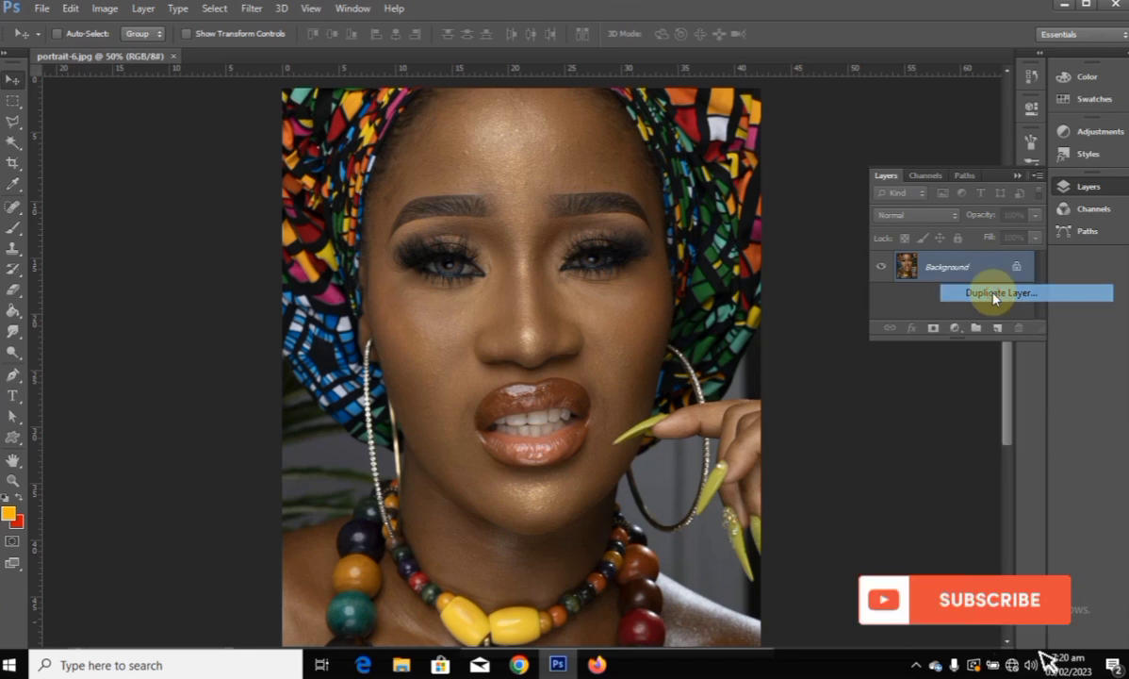
Duplicate the Background layer within the same document under the name Background copy.
left_click(555, 197)
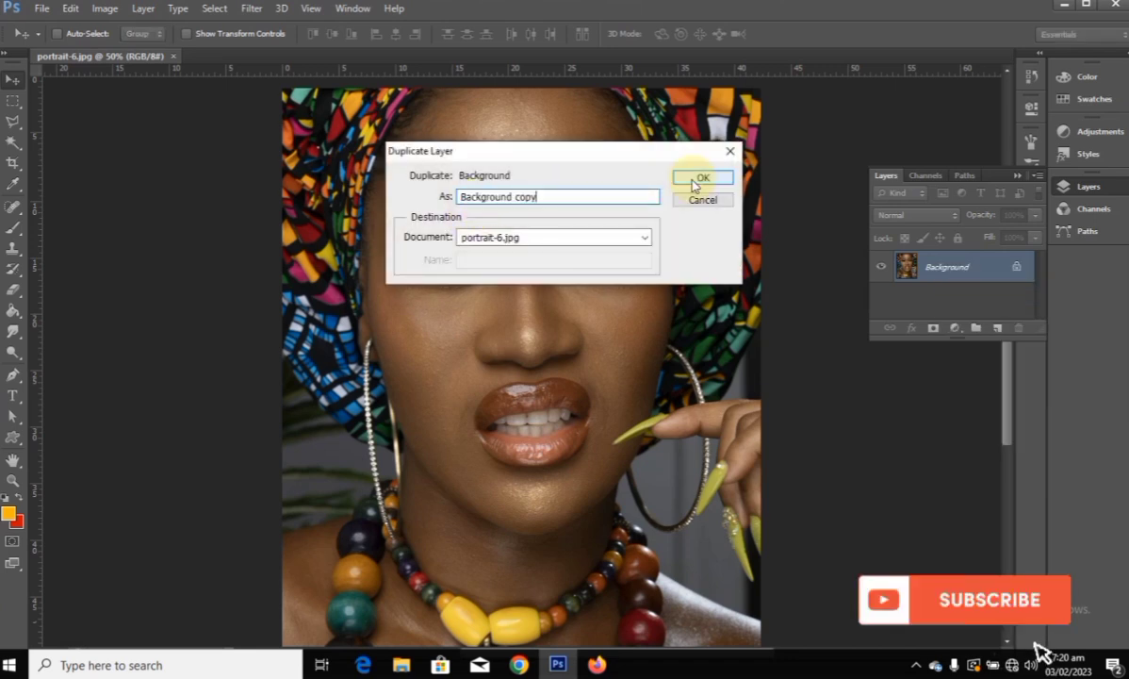
left_click(702, 179)
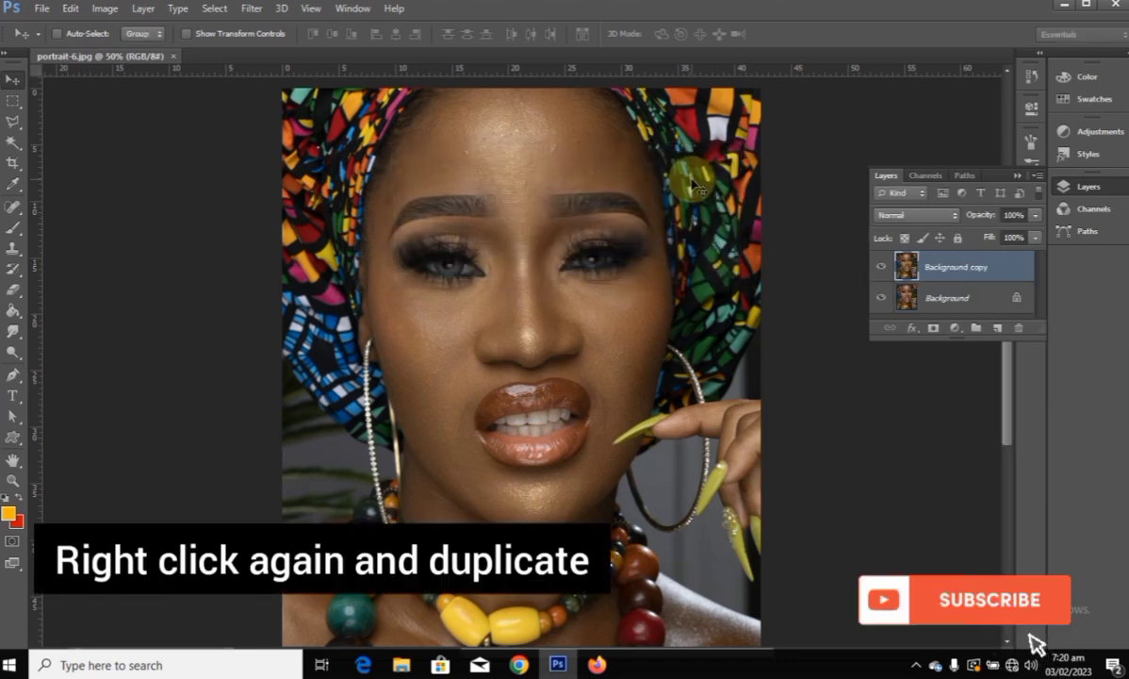
Duplicate the Background copy layer and name the duplicate TEXTURES.
left_click(941, 273)
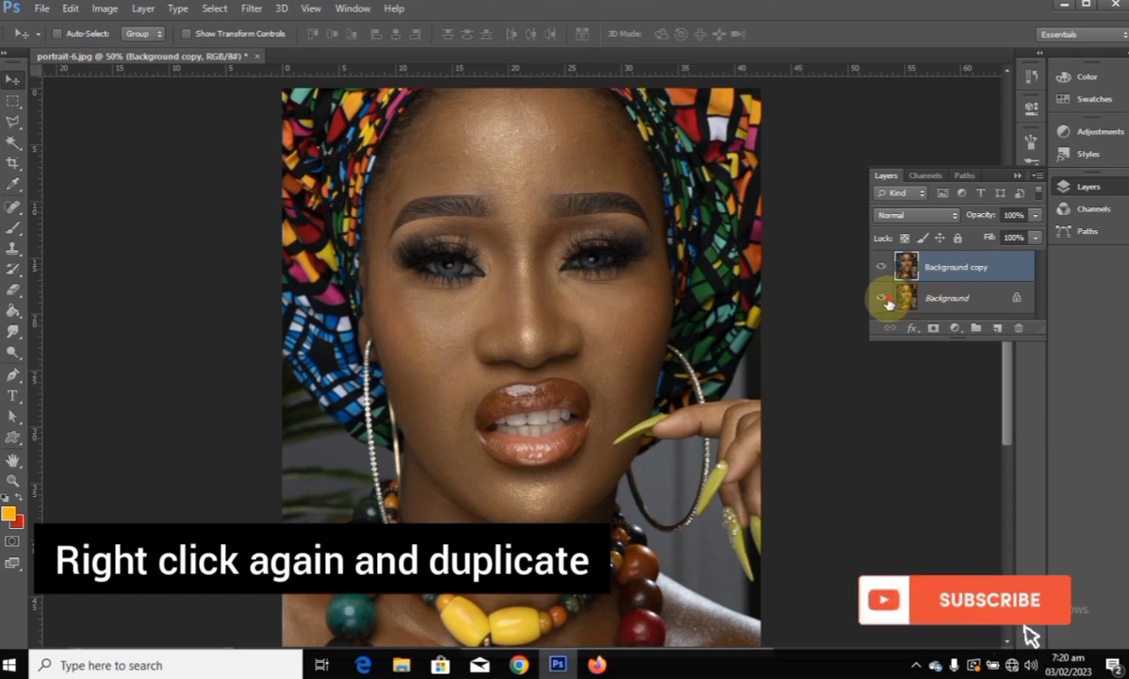
right_click(970, 271)
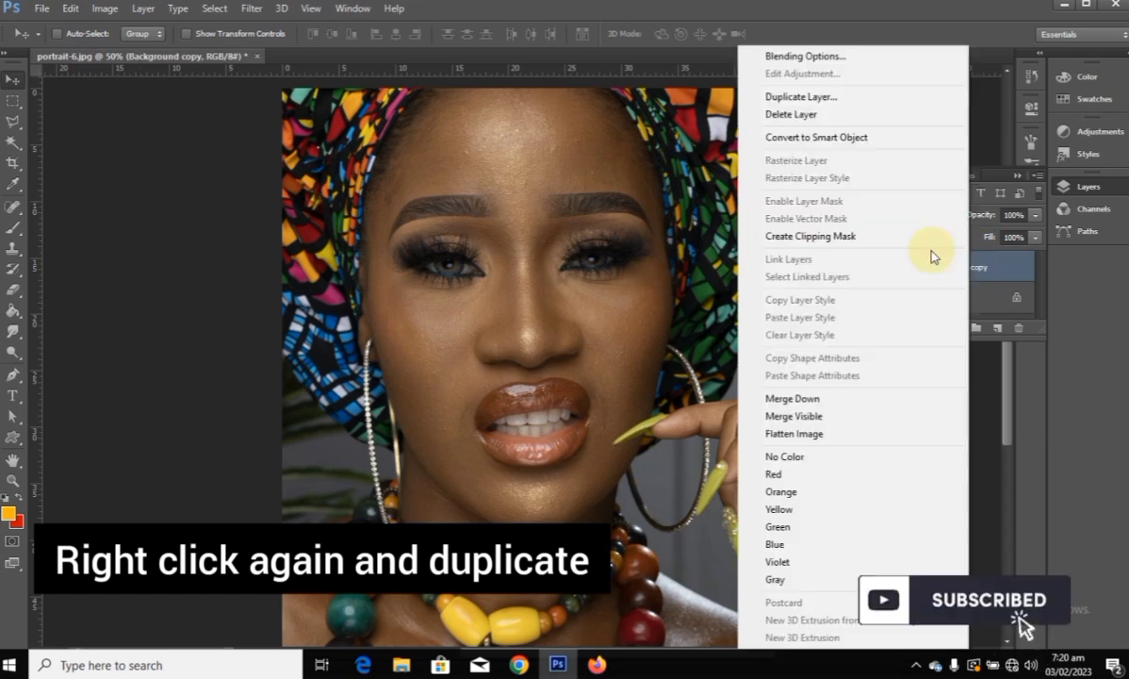
left_click(796, 98)
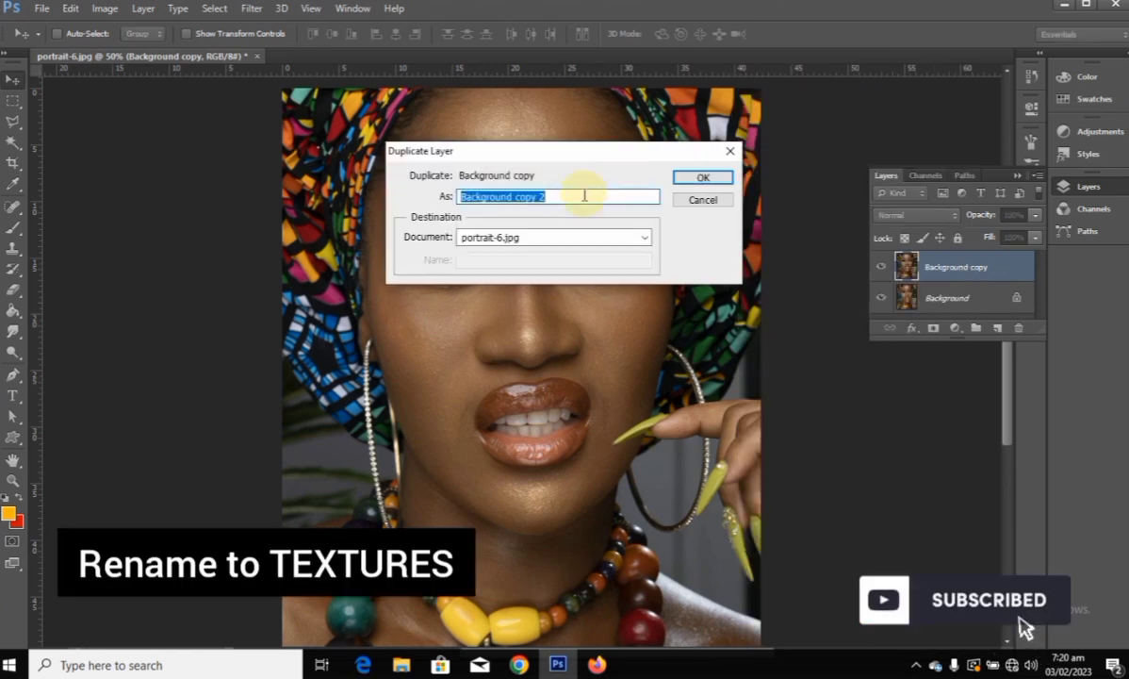
left_click(584, 195)
double_click(552, 195)
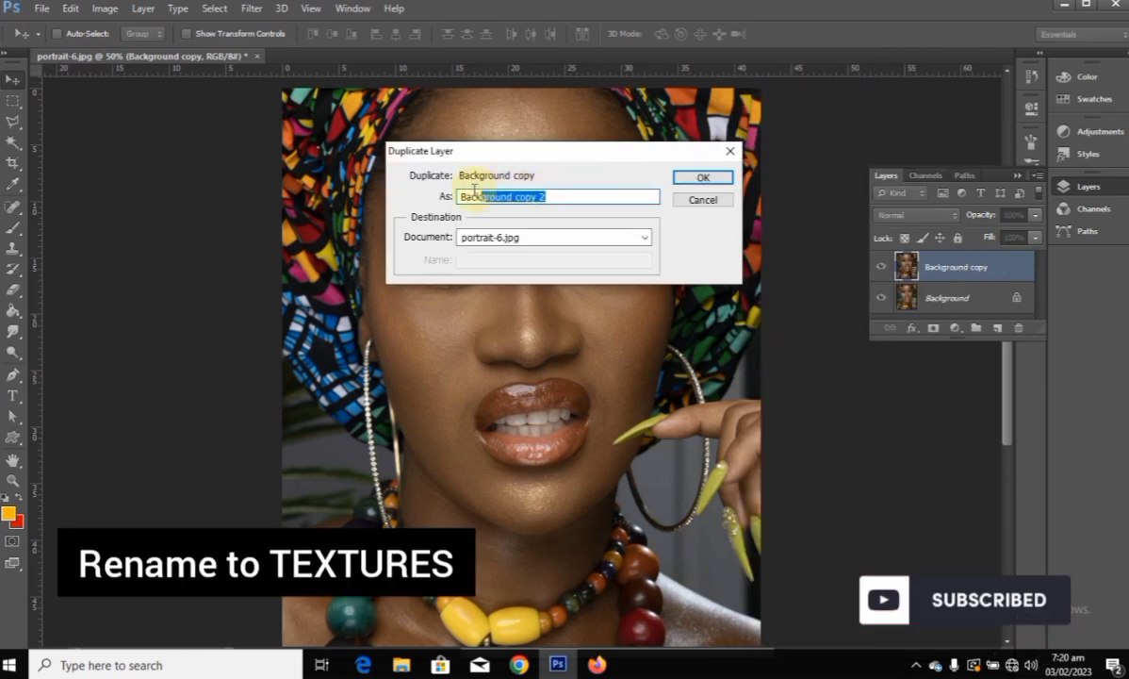
left_click_drag(481, 192, 459, 193)
type("TEXTURES")
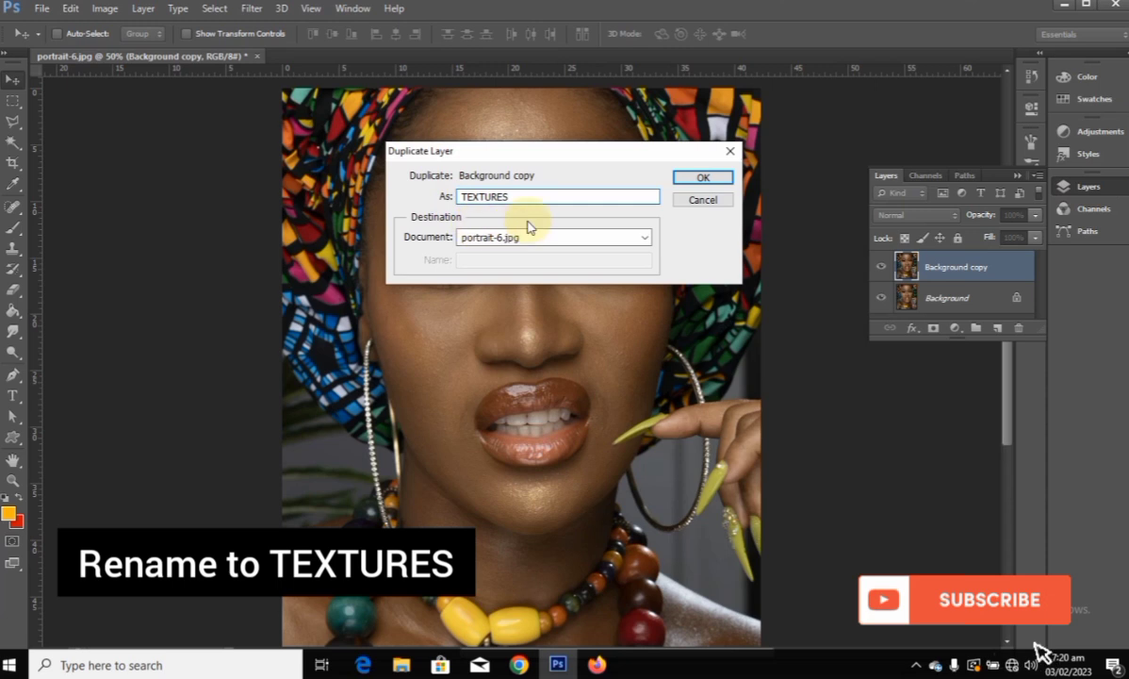
left_click(701, 177)
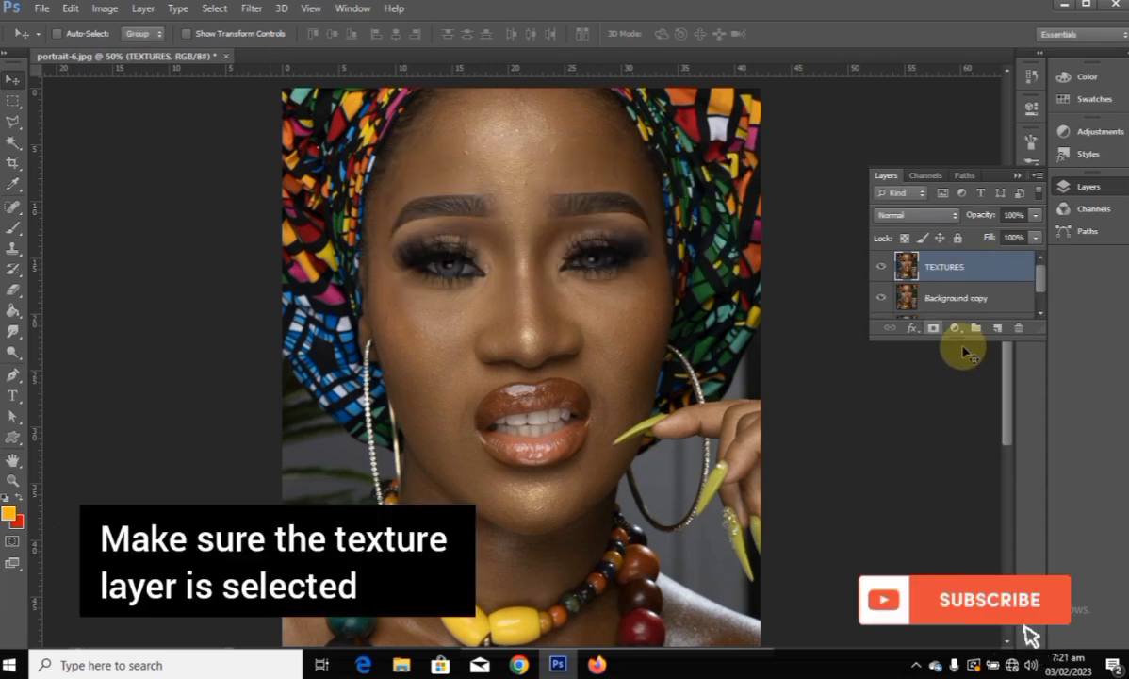
Enlarge the layer list to show all layers and desaturate the TEXTURES layer.
left_click_drag(965, 404, 976, 523)
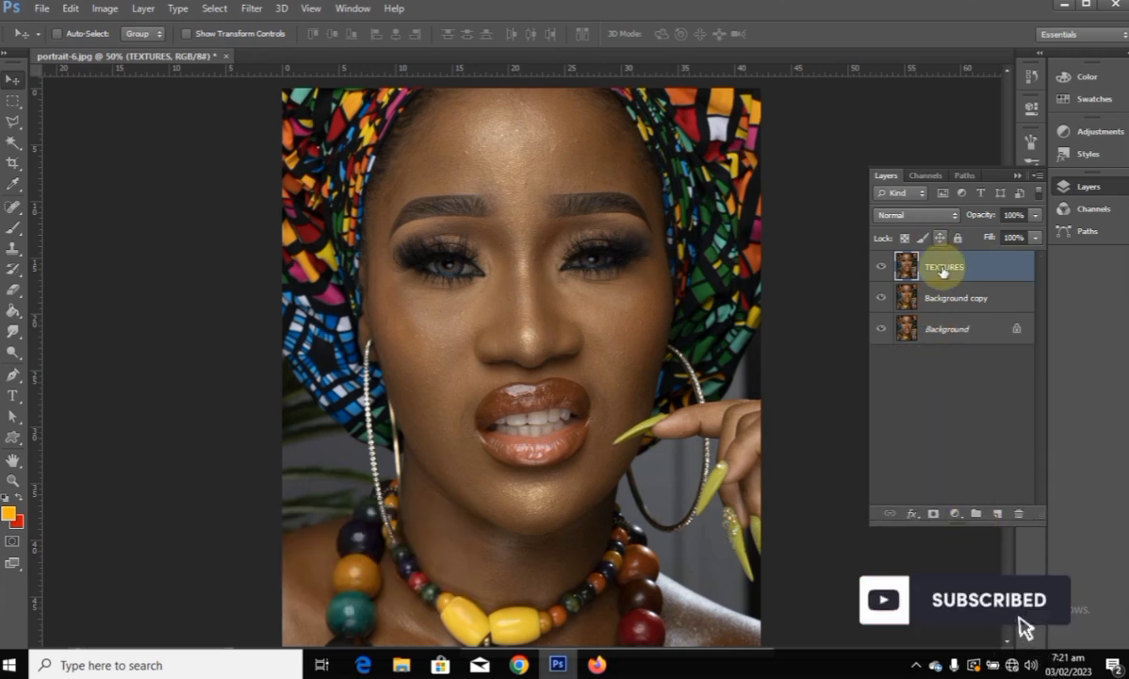
left_click(106, 9)
mouse_move(184, 48)
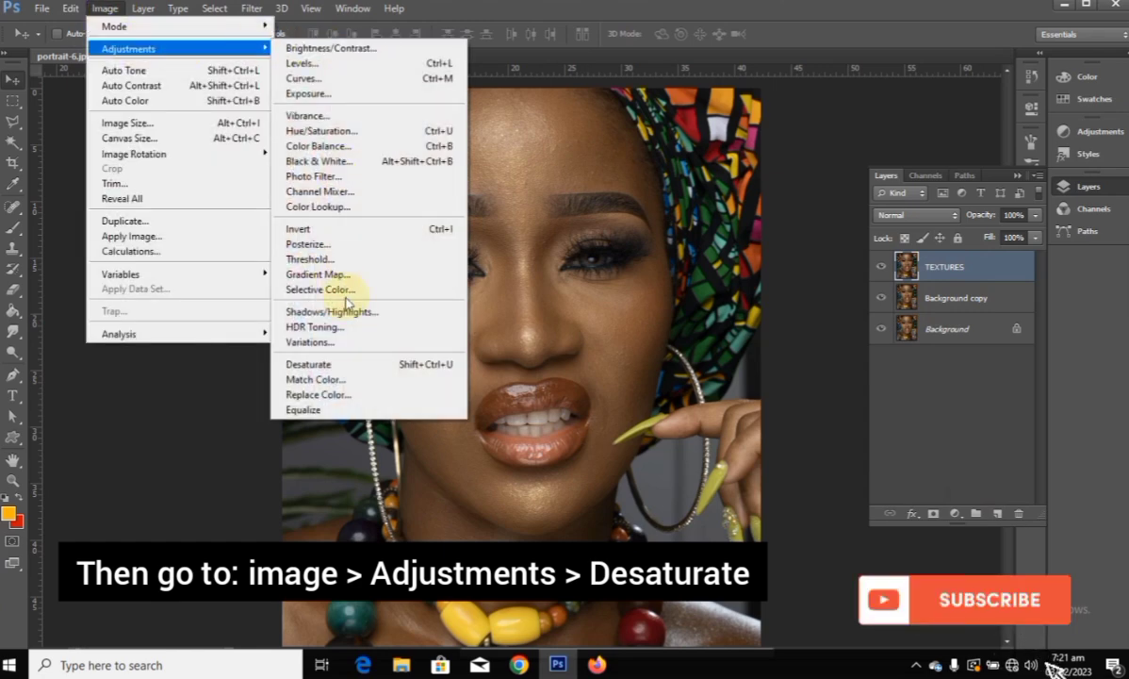
left_click(341, 364)
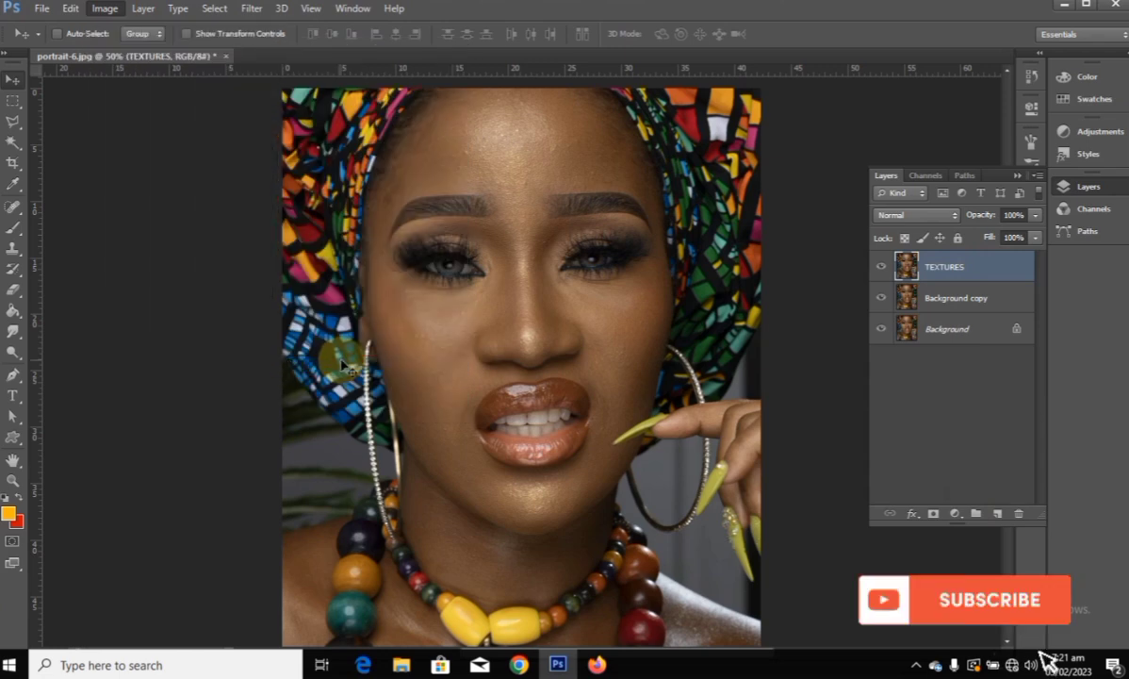
Apply a High Pass filter with a radius of 2.6 pixels to the TEXTURES layer.
left_click(252, 12)
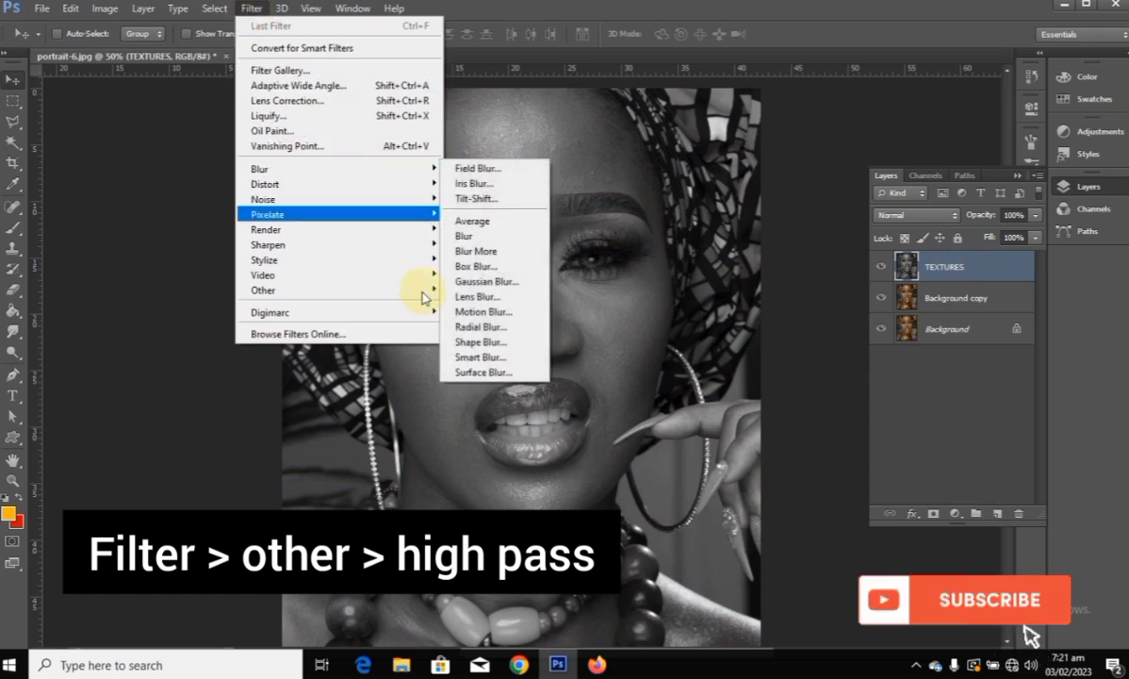
mouse_move(434, 301)
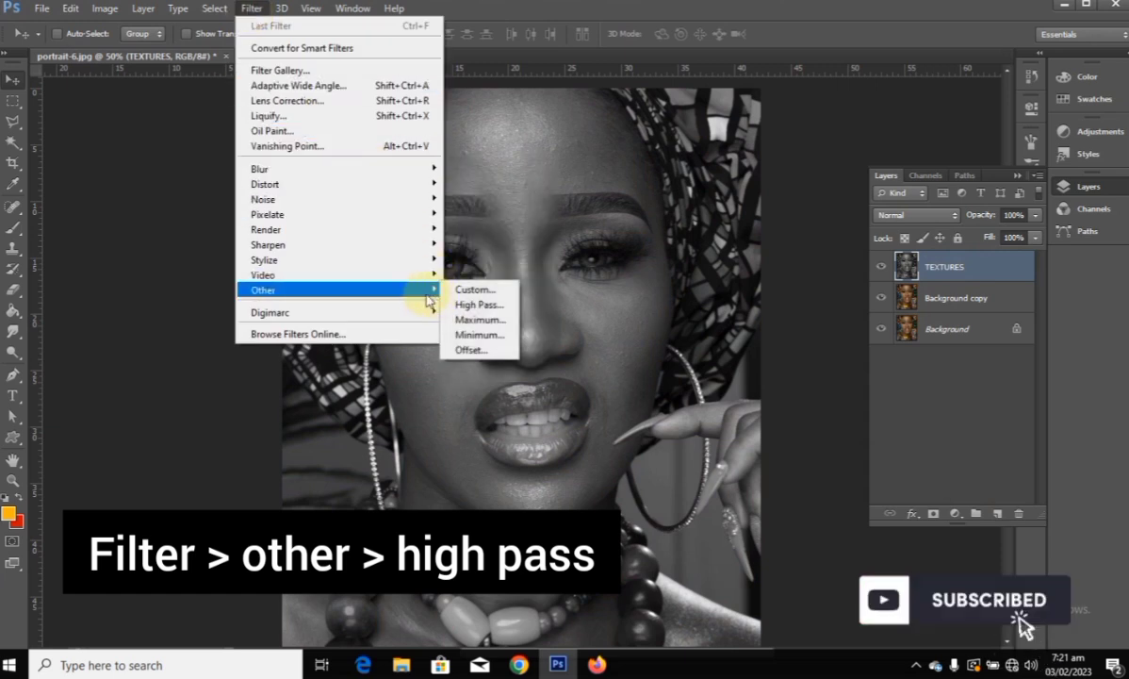
left_click(490, 309)
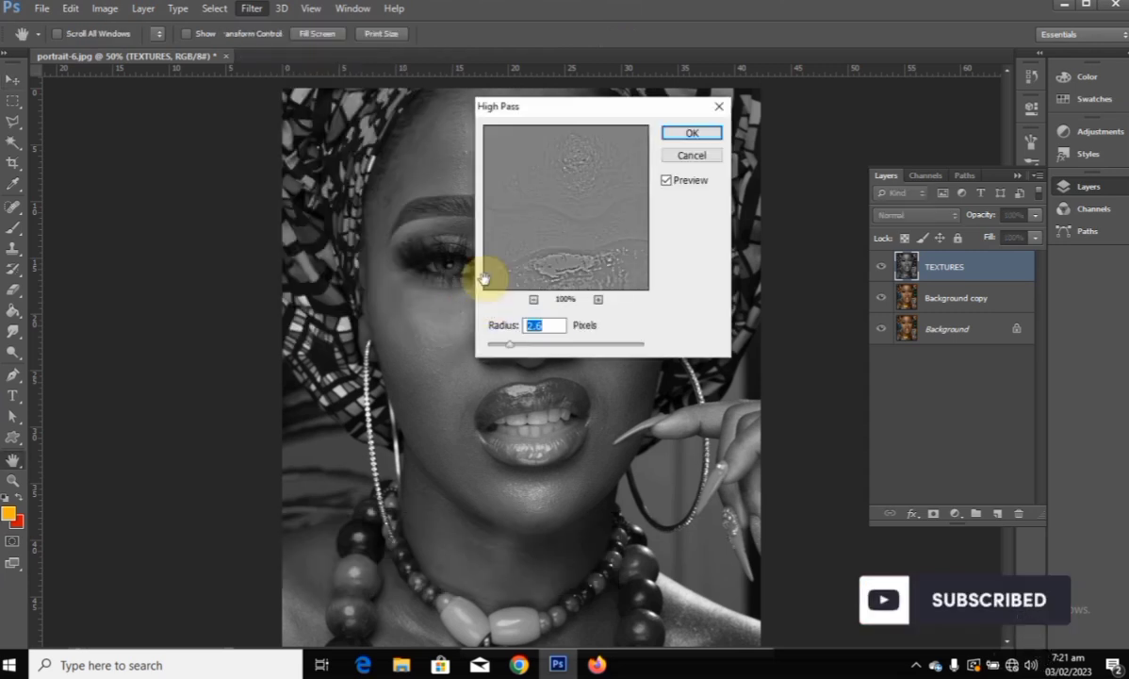
left_click_drag(583, 108, 796, 121)
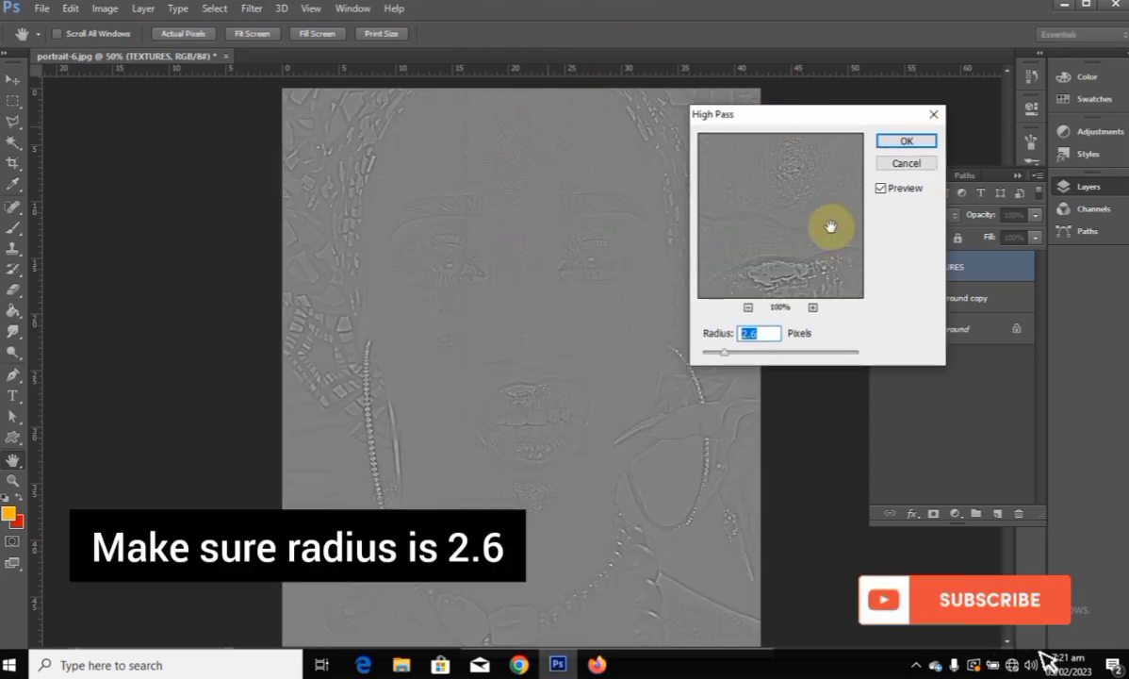
left_click_drag(807, 179, 754, 327)
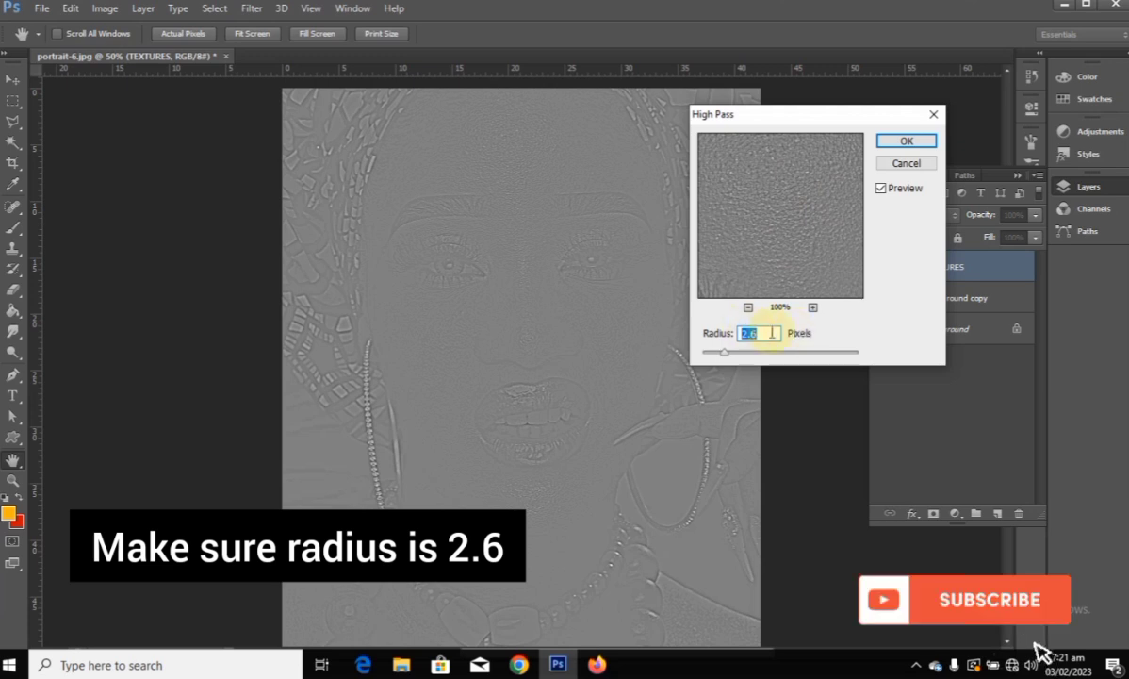
left_click(732, 333)
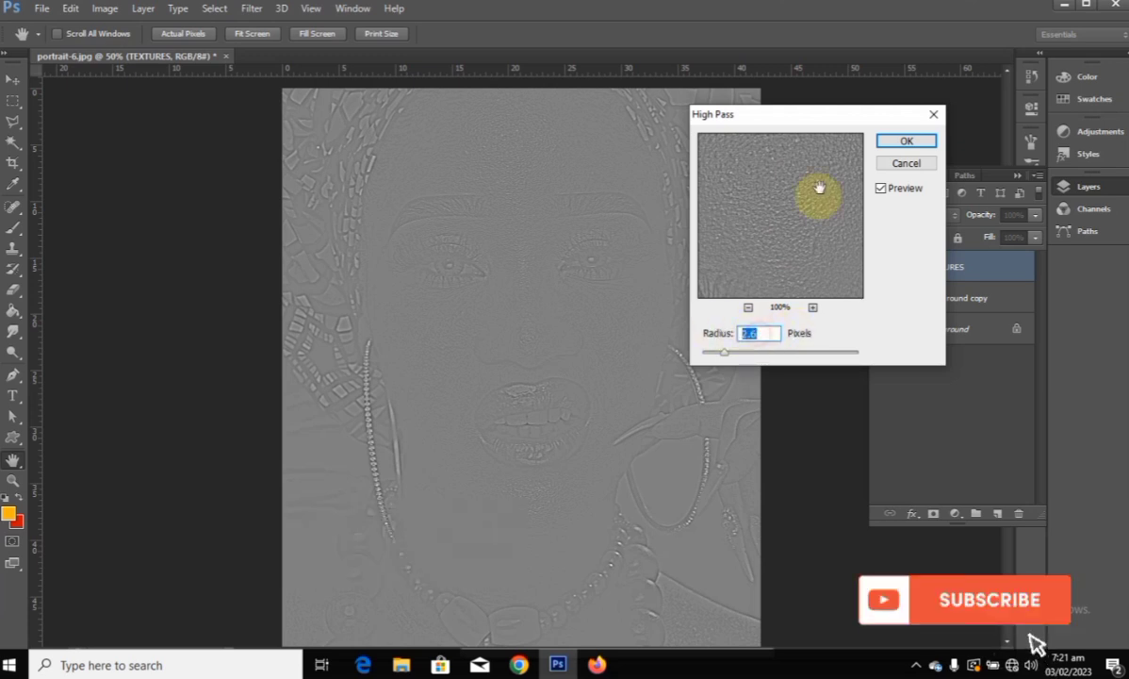
type("2.6")
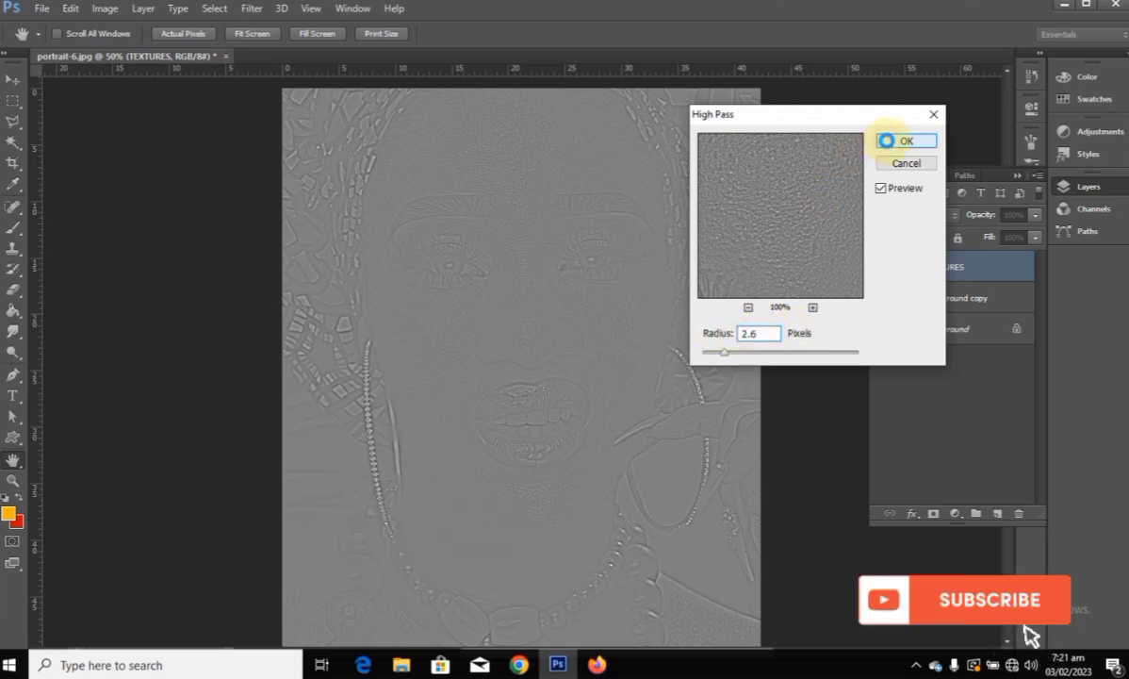
left_click(887, 140)
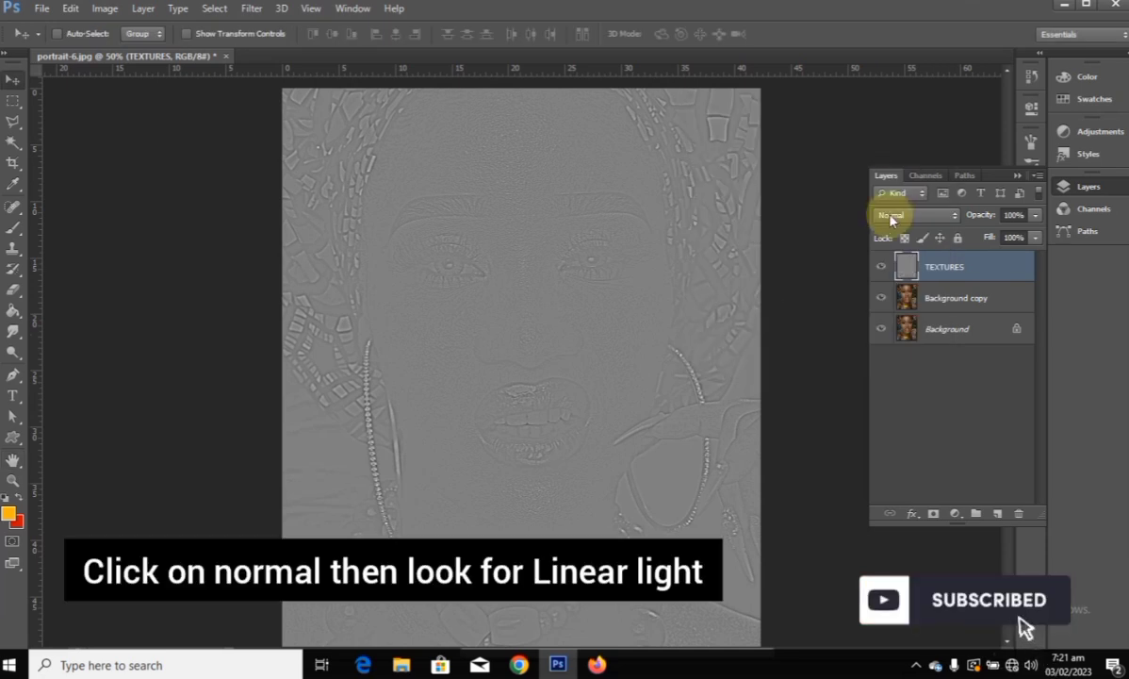
Set the TEXTURES layer's blend mode to Linear Light, compare the image with and without it, and leave the layer hidden.
left_click(916, 216)
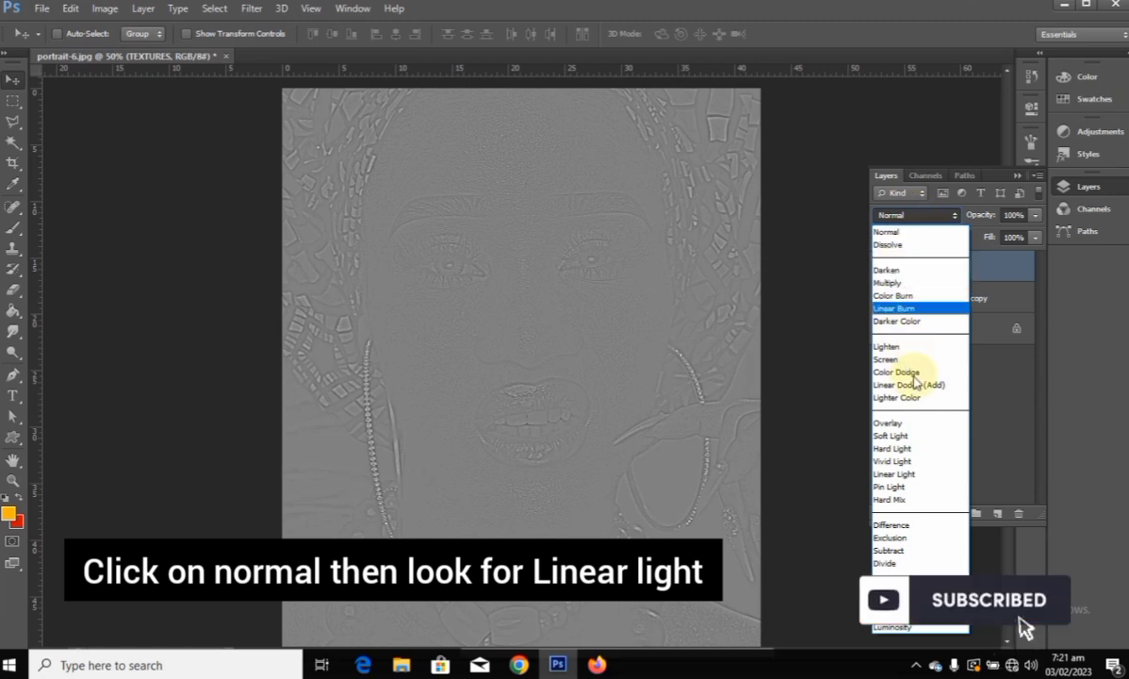
left_click(894, 474)
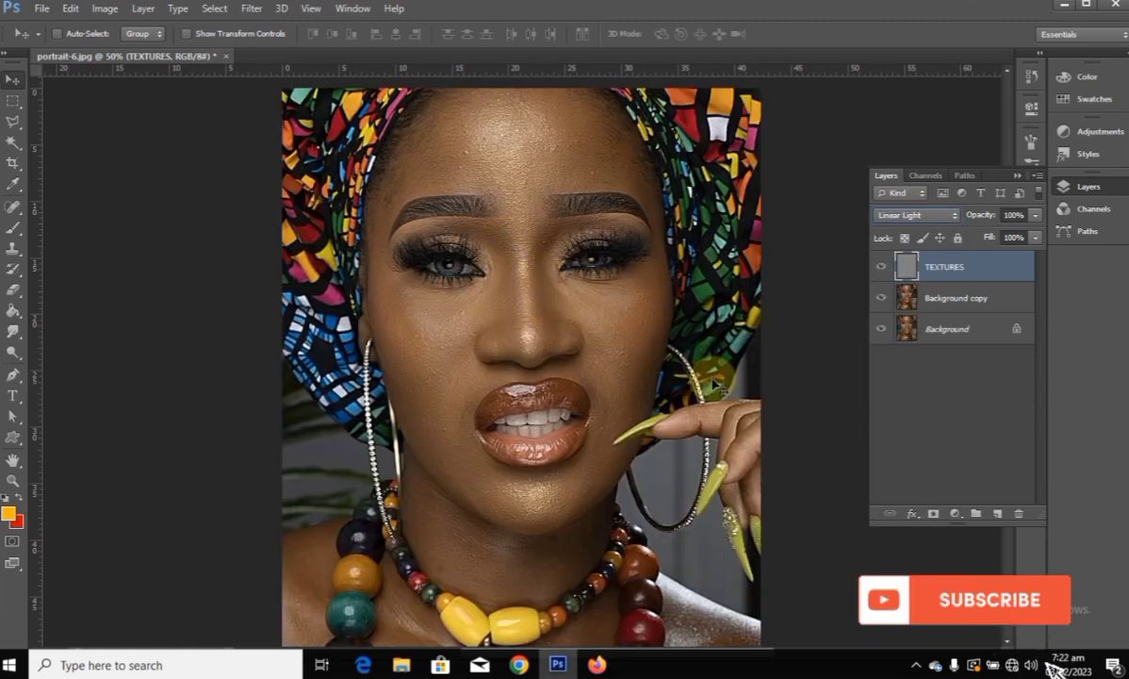
left_click(885, 270)
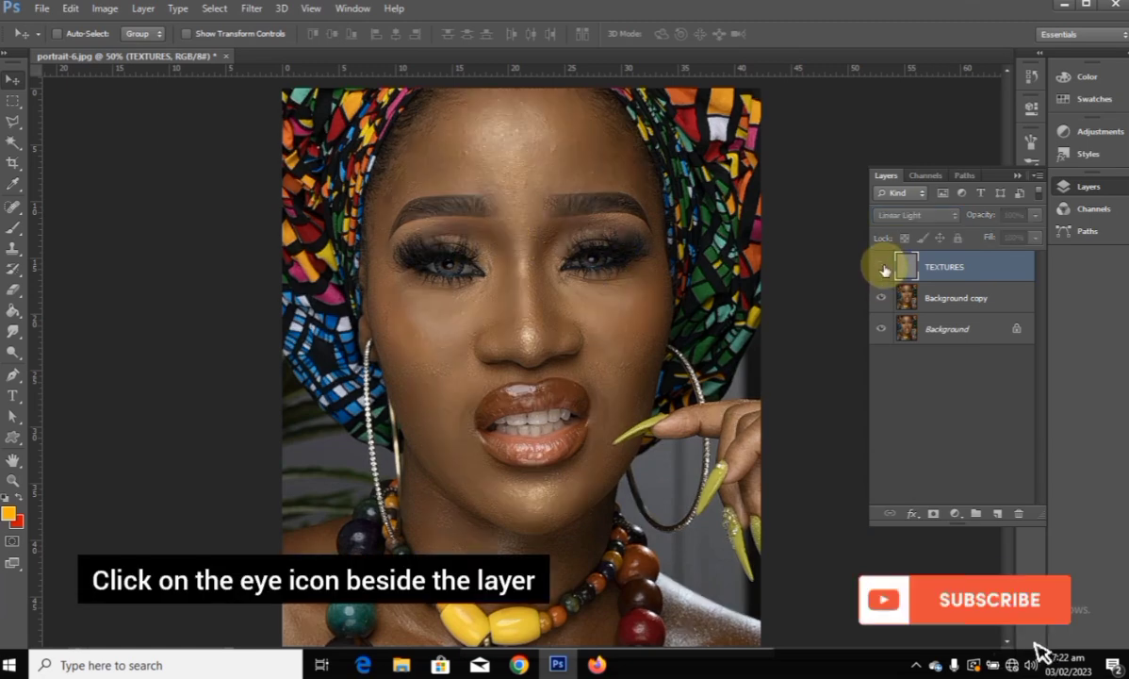
left_click(882, 269)
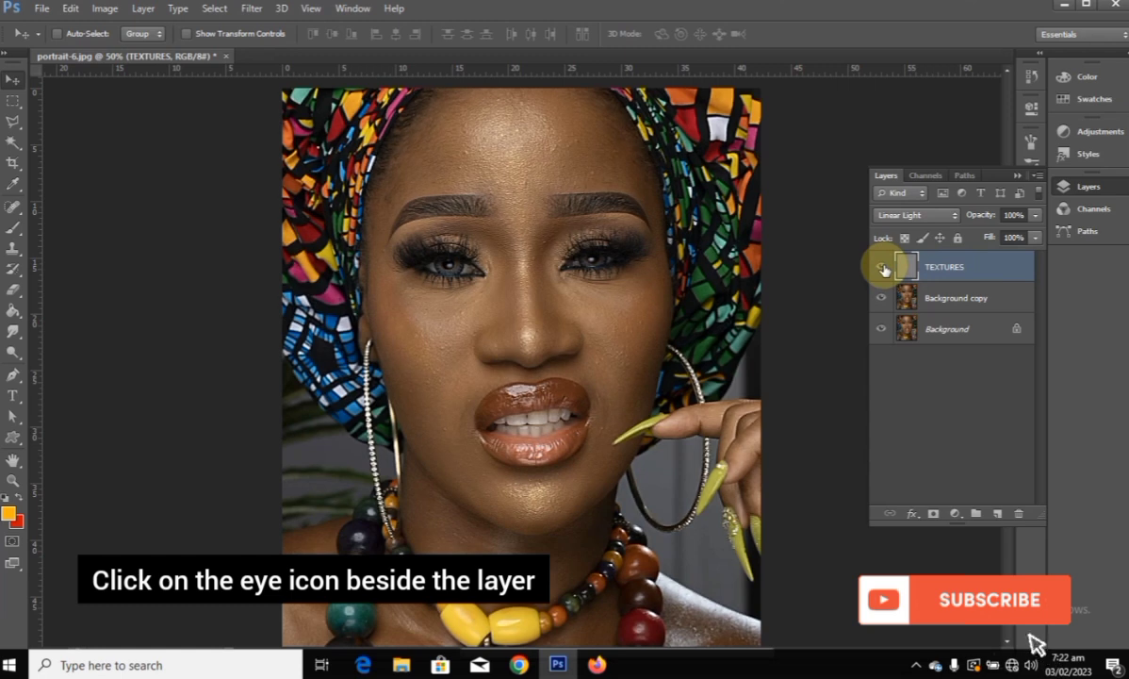
left_click(883, 270)
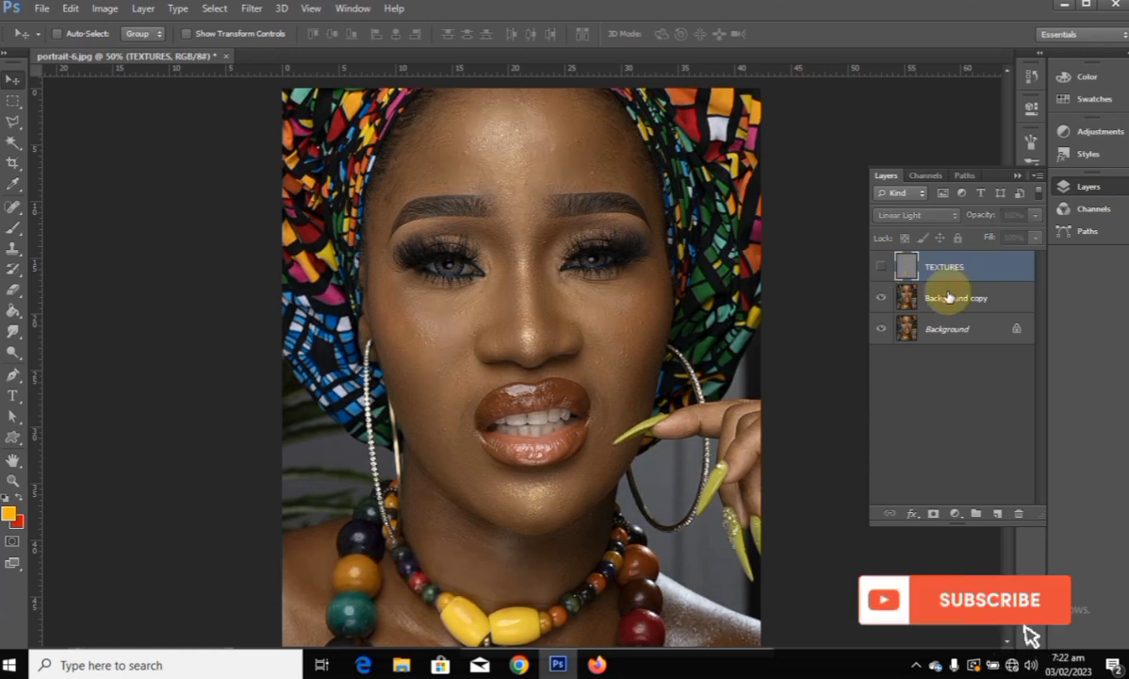
Duplicate the Background copy layer and name the duplicate SKIN SMOOTHNESS.
left_click(977, 306)
right_click(963, 302)
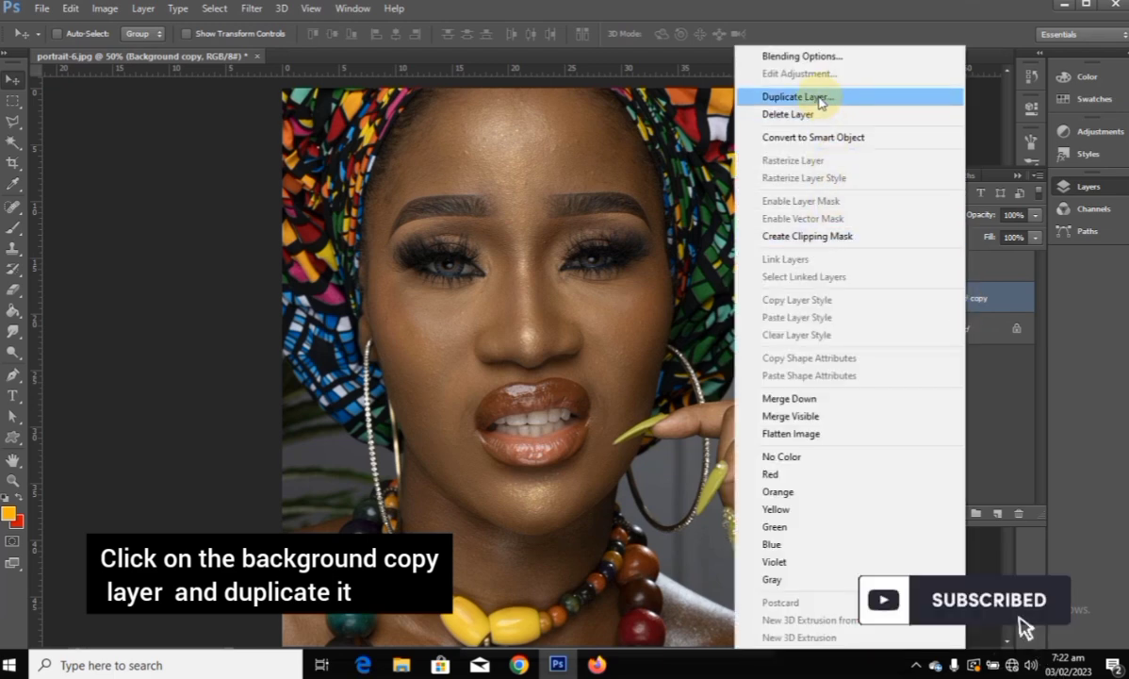
left_click(791, 96)
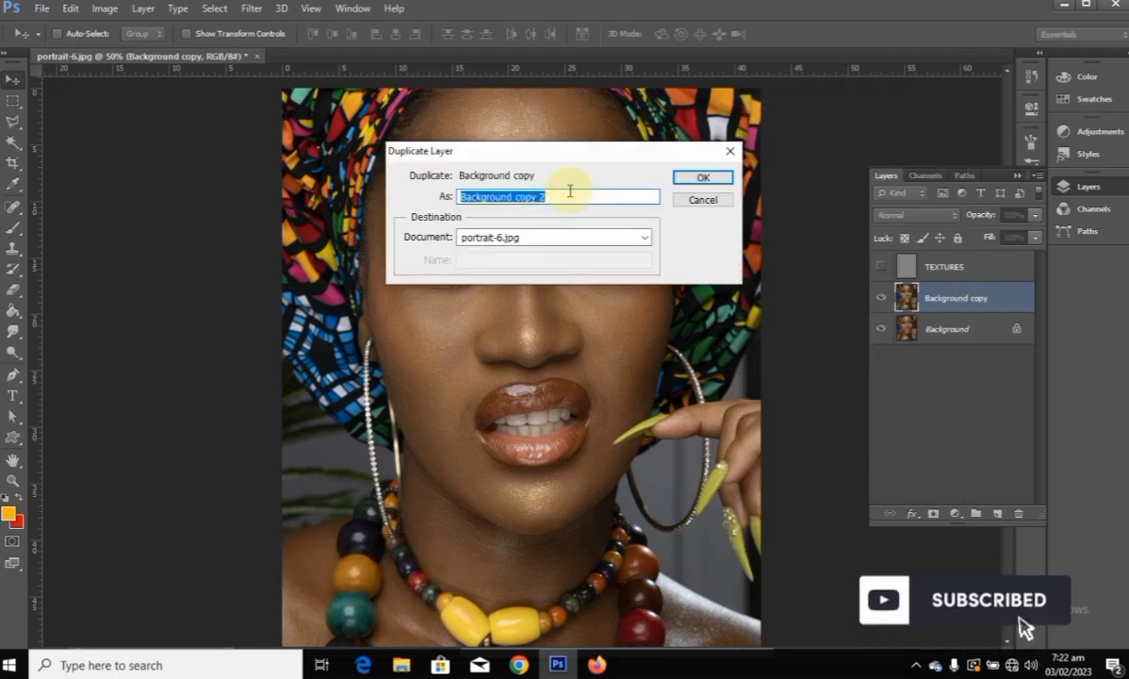
type("S")
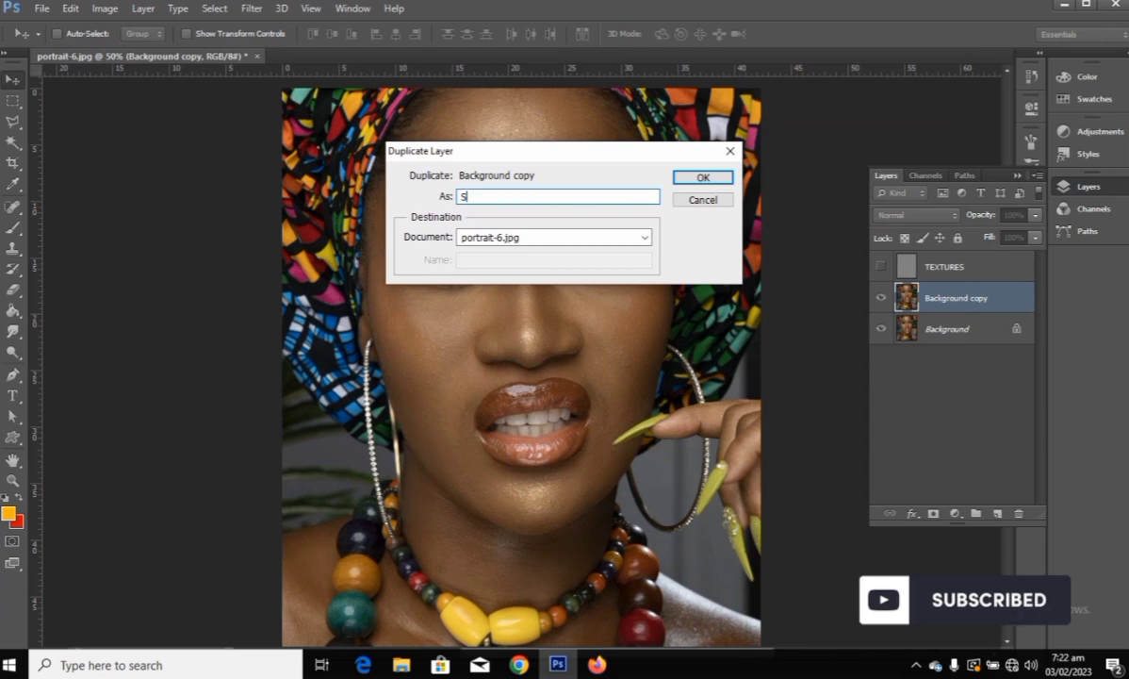
type("KIN SMOO")
type("THIN")
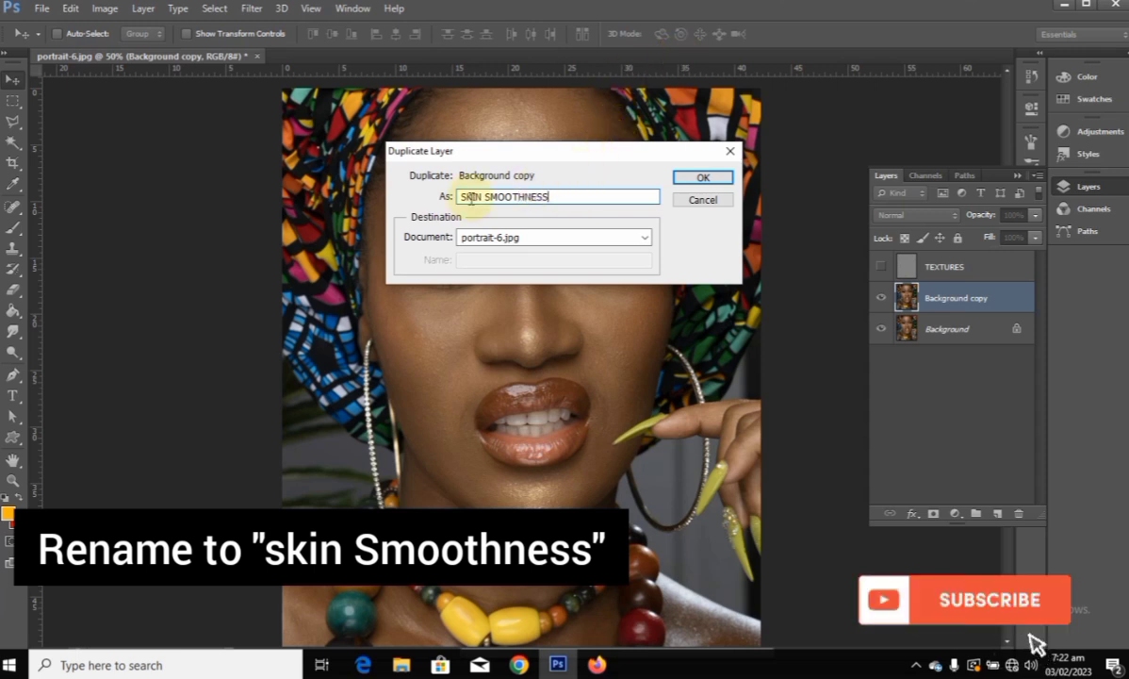
left_click(702, 179)
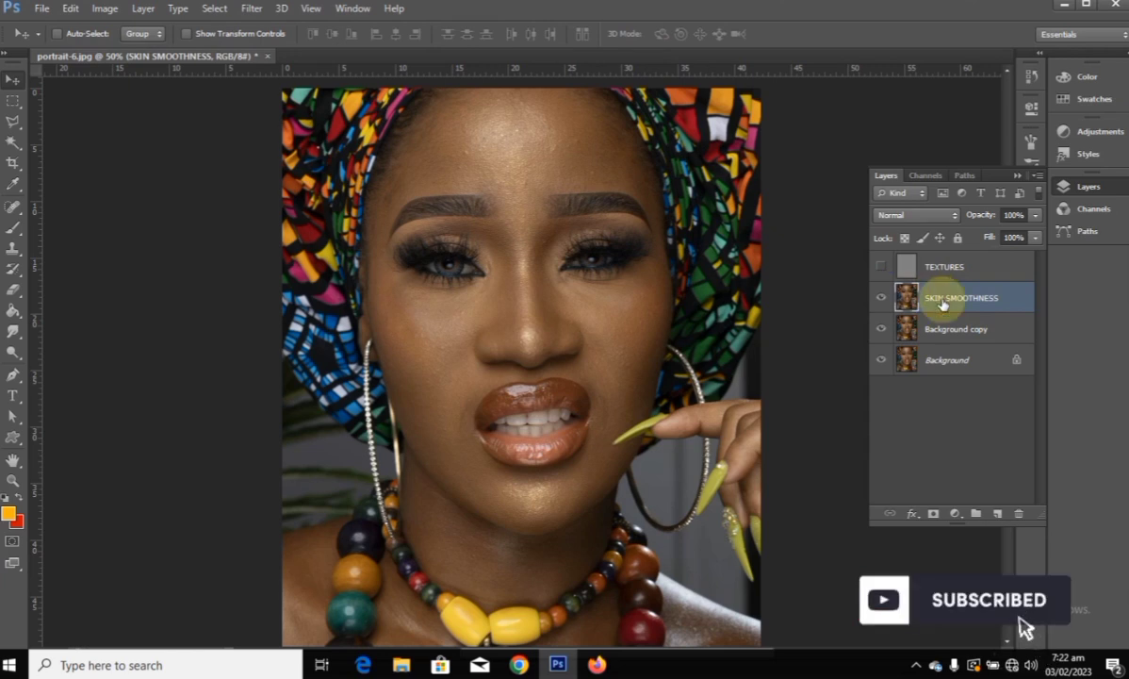
Apply a Surface Blur with radius 29 pixels and threshold 34 levels to the SKIN SMOOTHNESS layer.
left_click(252, 8)
mouse_move(356, 168)
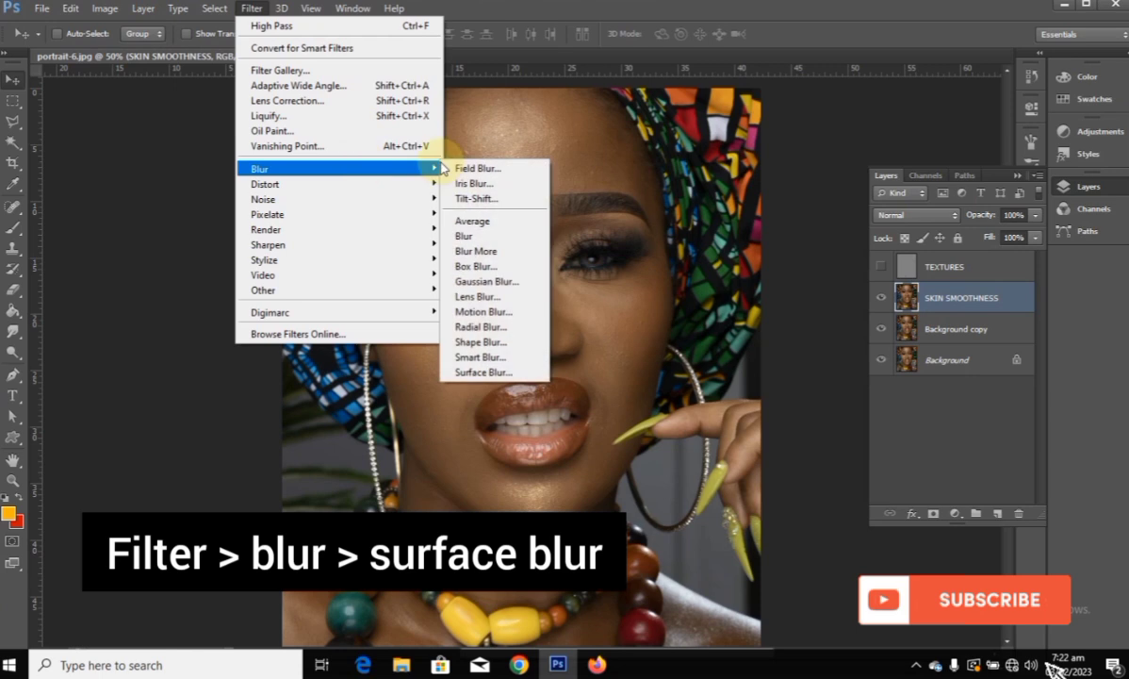
left_click(498, 372)
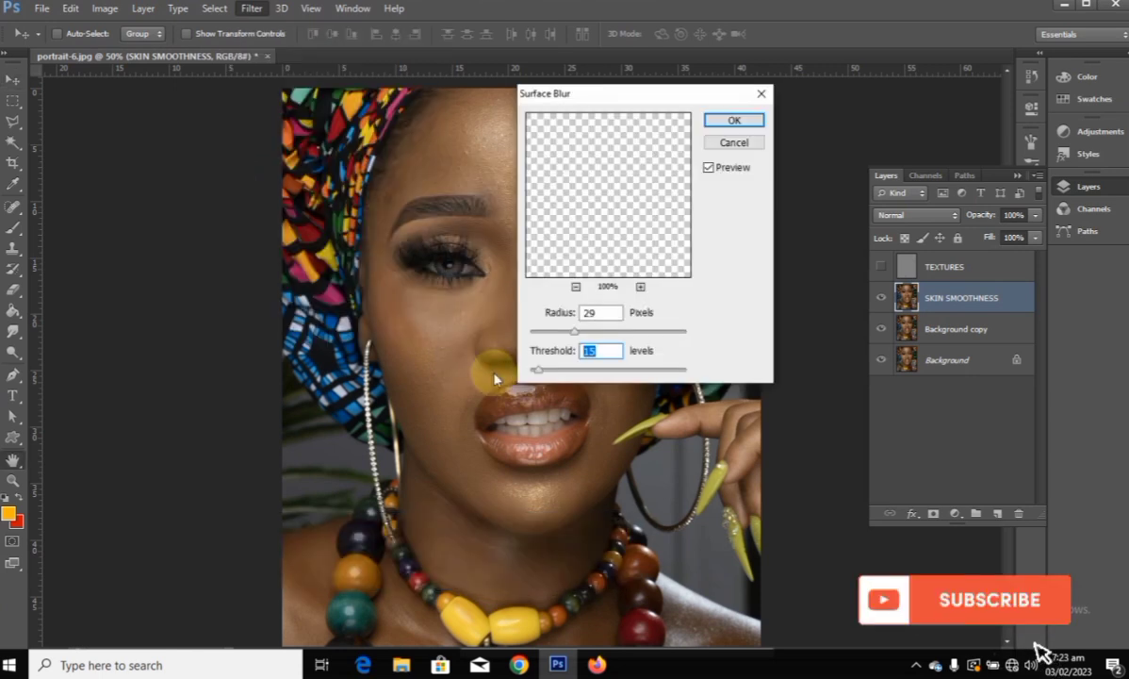
left_click_drag(626, 98, 762, 150)
left_click_drag(674, 423, 688, 429)
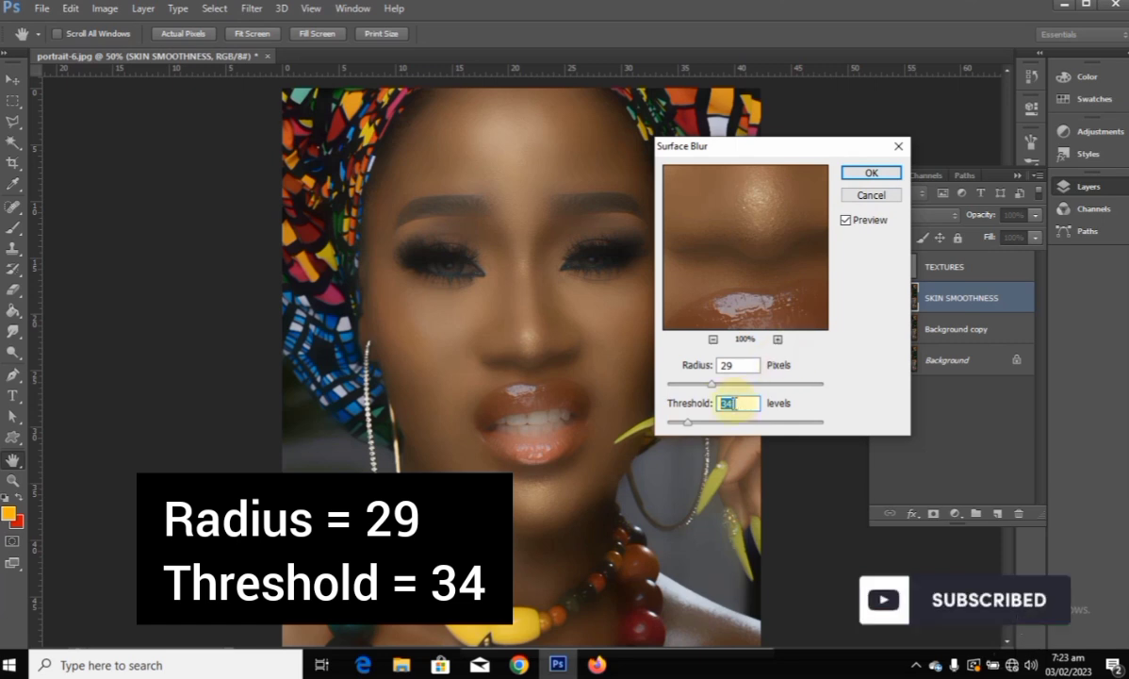
left_click(734, 403)
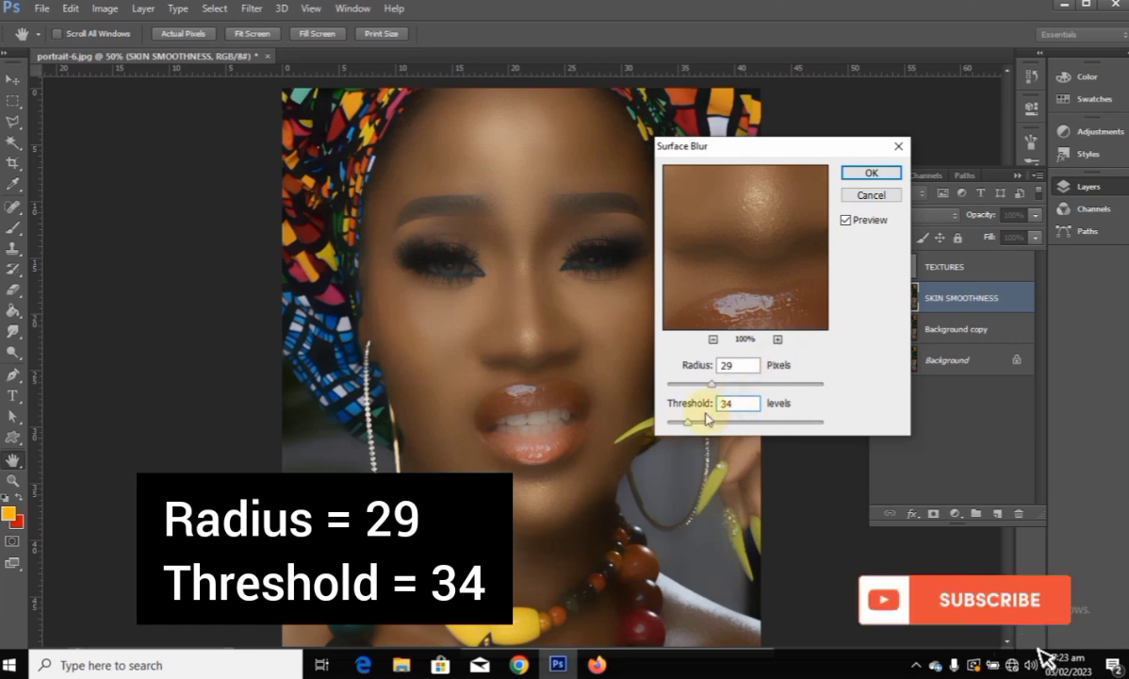
left_click(872, 179)
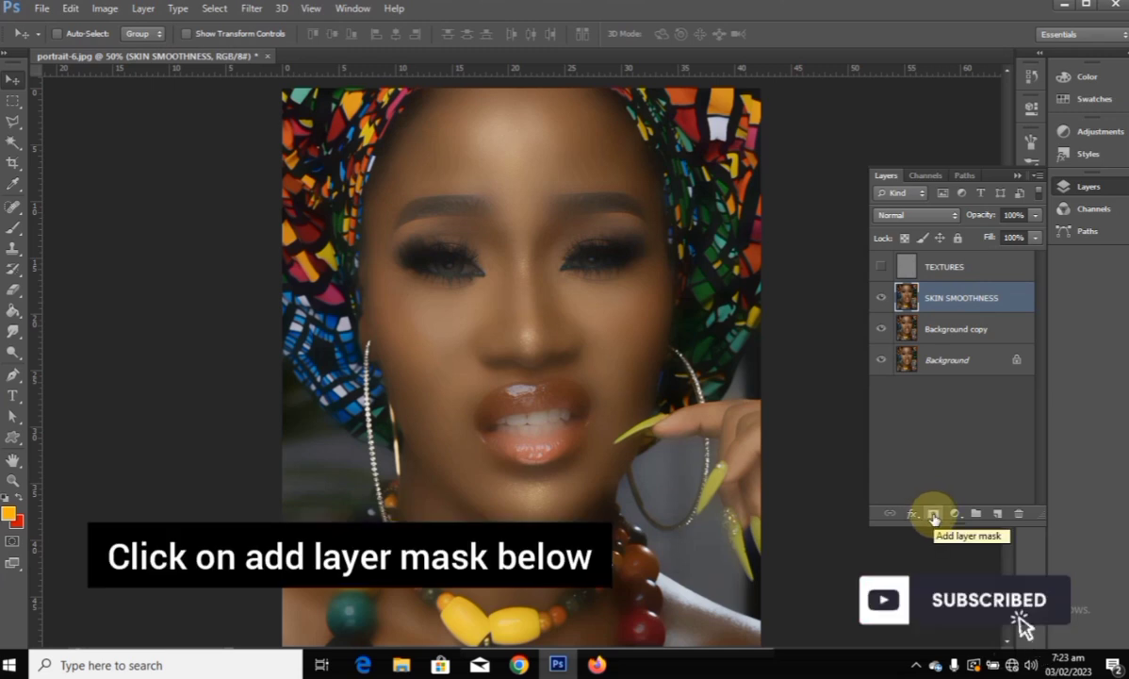
Add a white layer mask to the SKIN SMOOTHNESS layer and make the mask active.
left_click(940, 297)
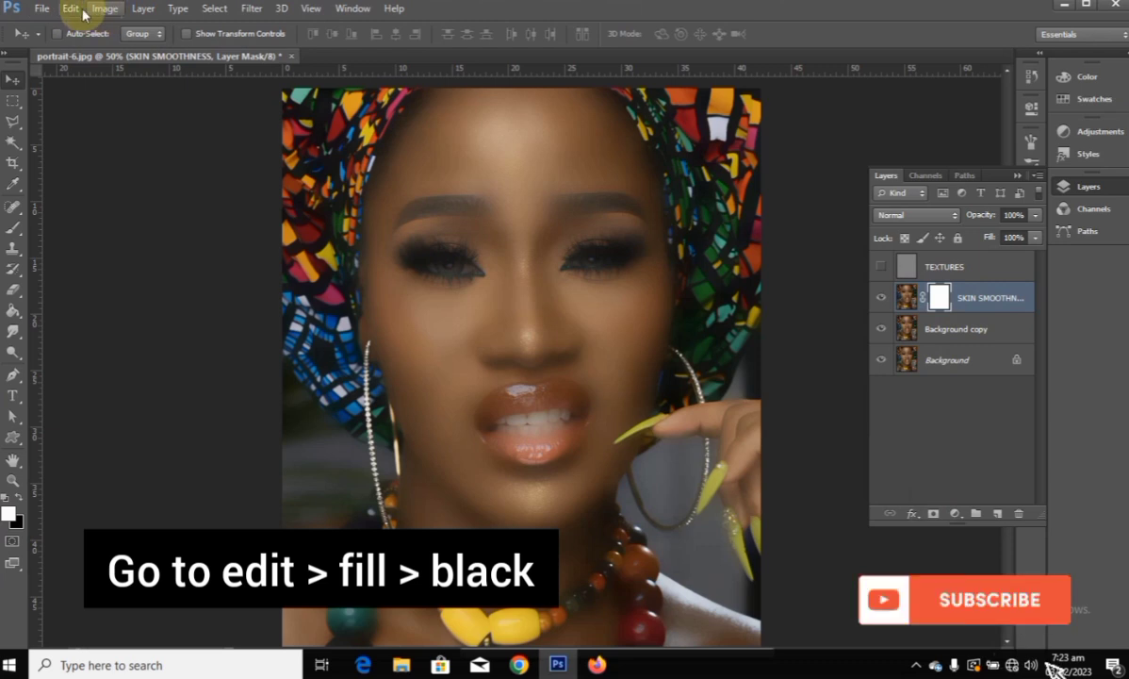
Fill the SKIN SMOOTHNESS layer's mask with black in Normal mode at 100% opacity.
left_click(40, 8)
left_click(40, 10)
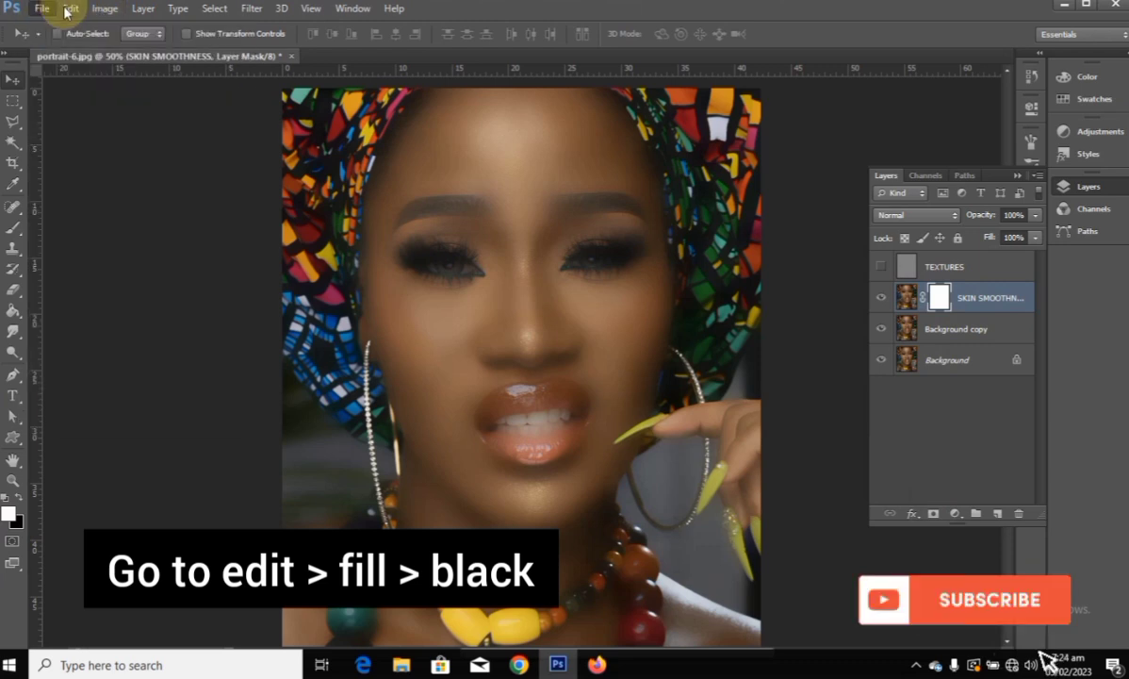
left_click(68, 10)
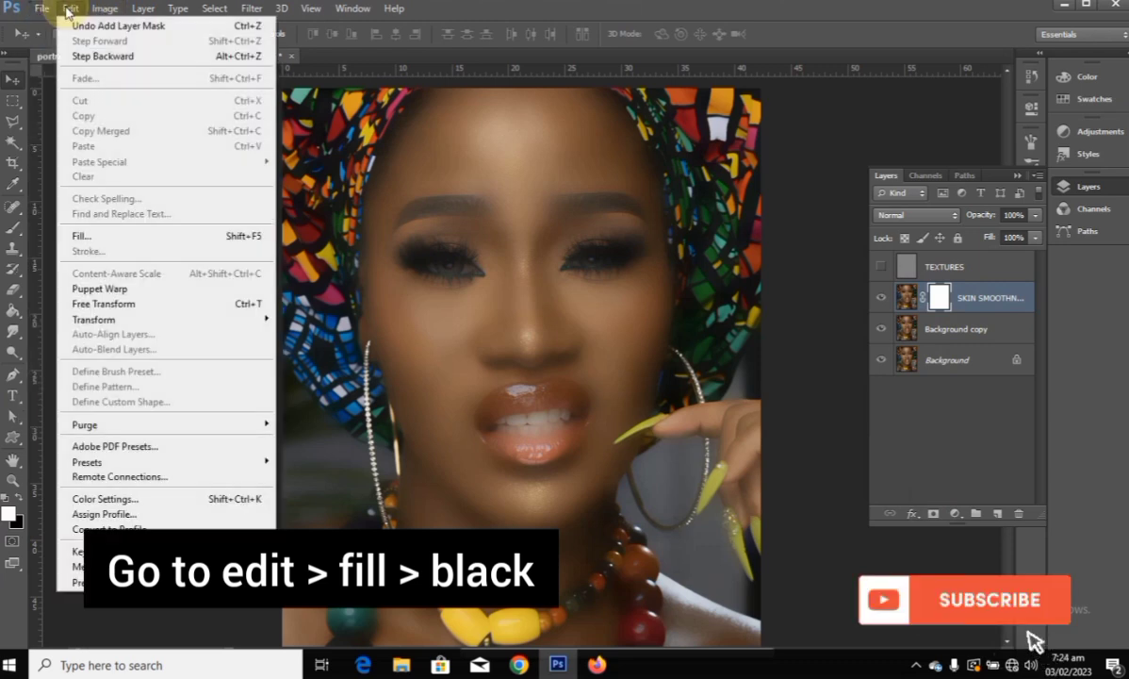
left_click(130, 237)
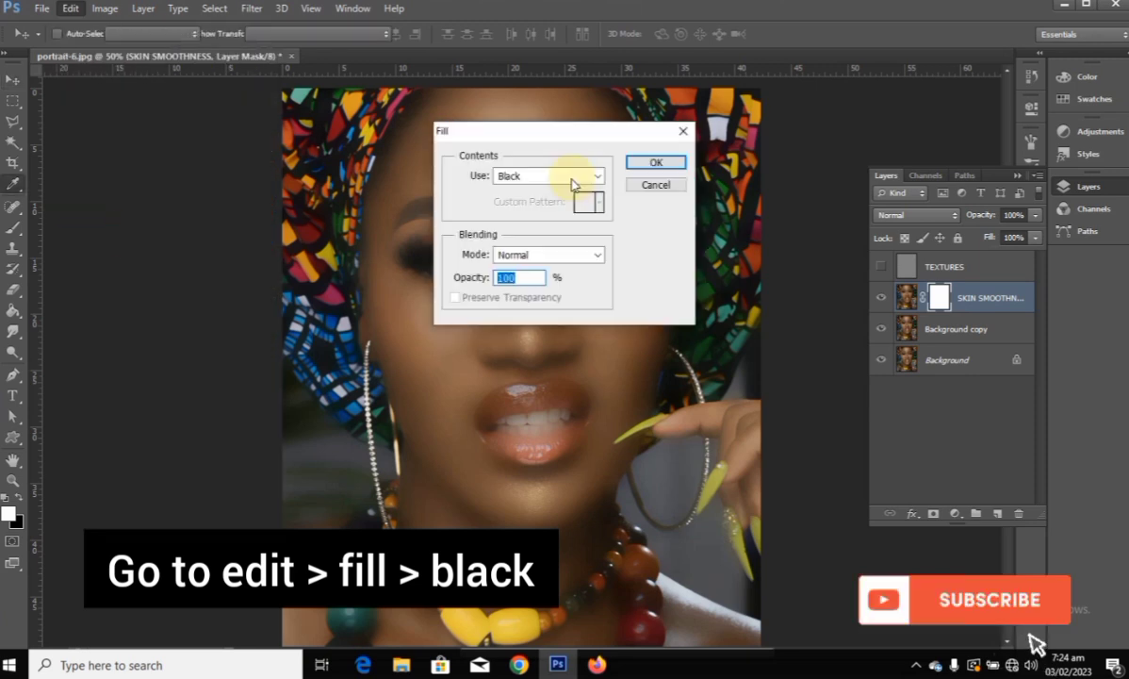
left_click(575, 177)
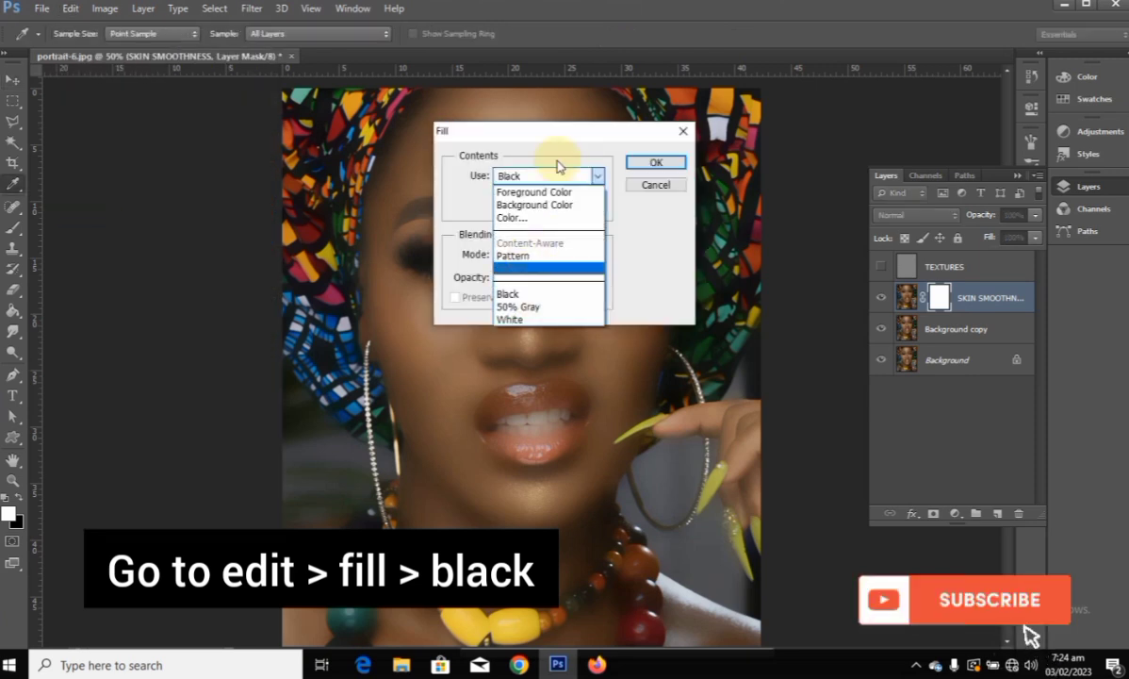
left_click(507, 295)
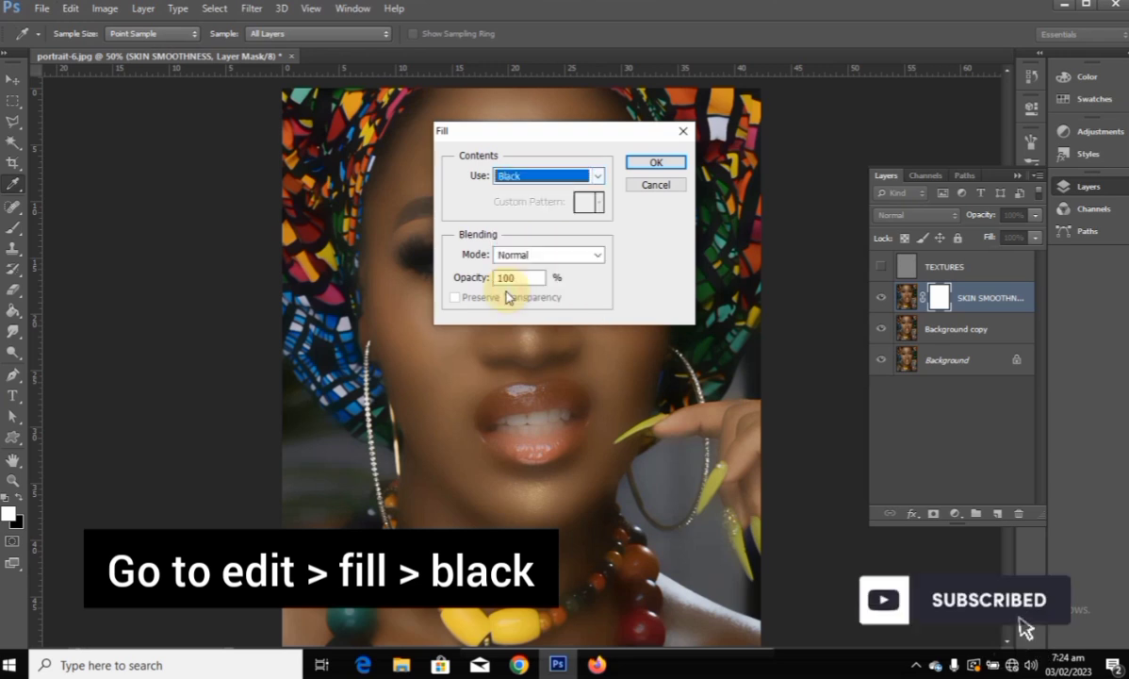
left_click(656, 163)
key("v")
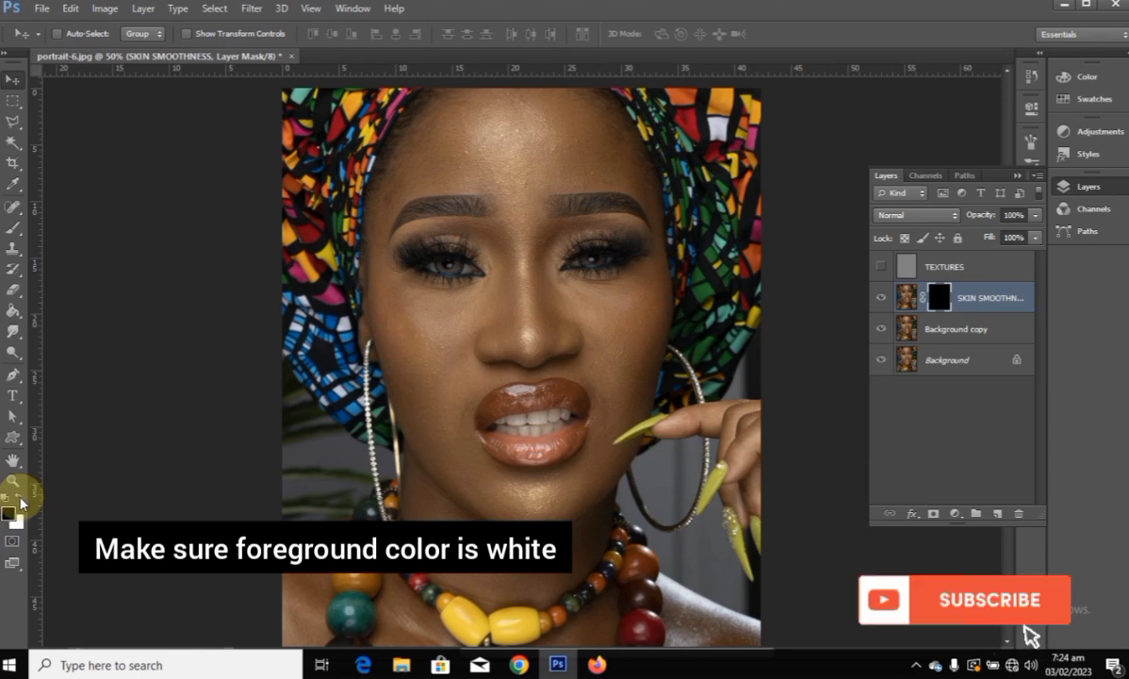
Make white the foreground color and set up the Brush tool with a 147 px size and 86% opacity.
left_click(19, 499)
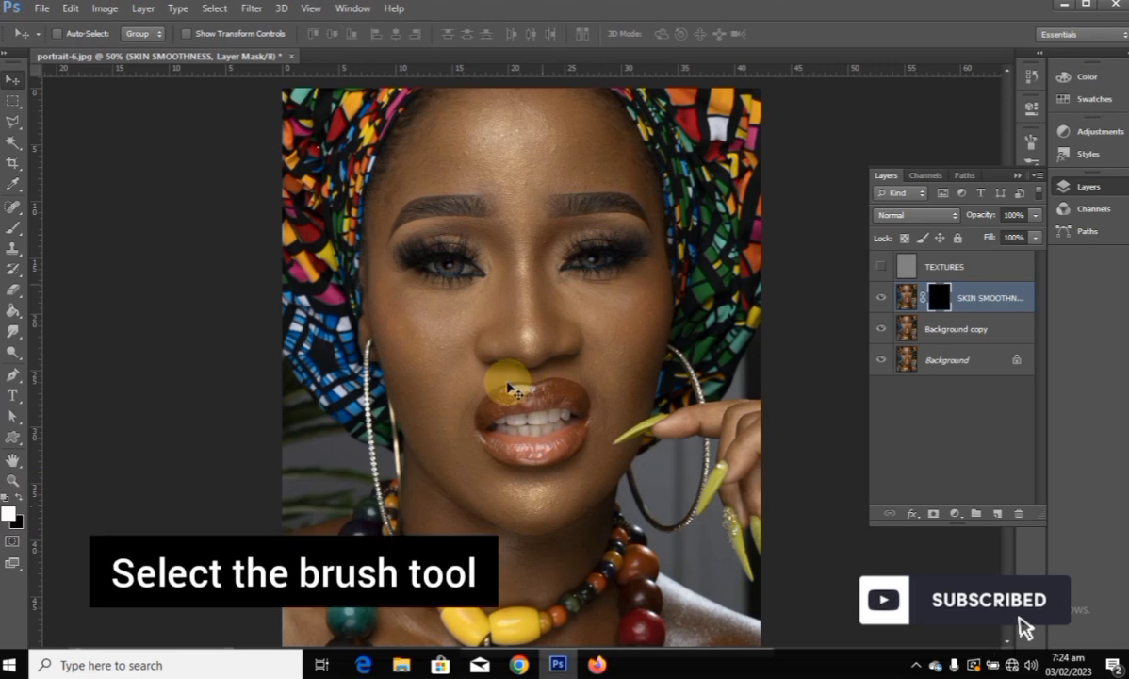
left_click(16, 227)
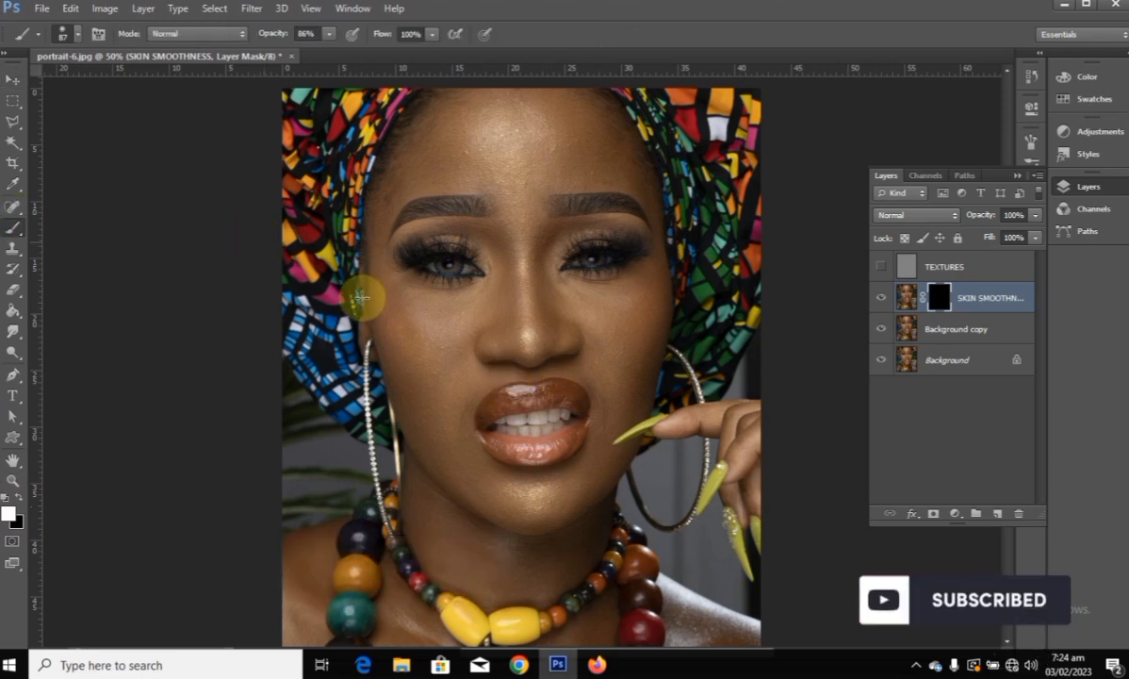
right_click(610, 318)
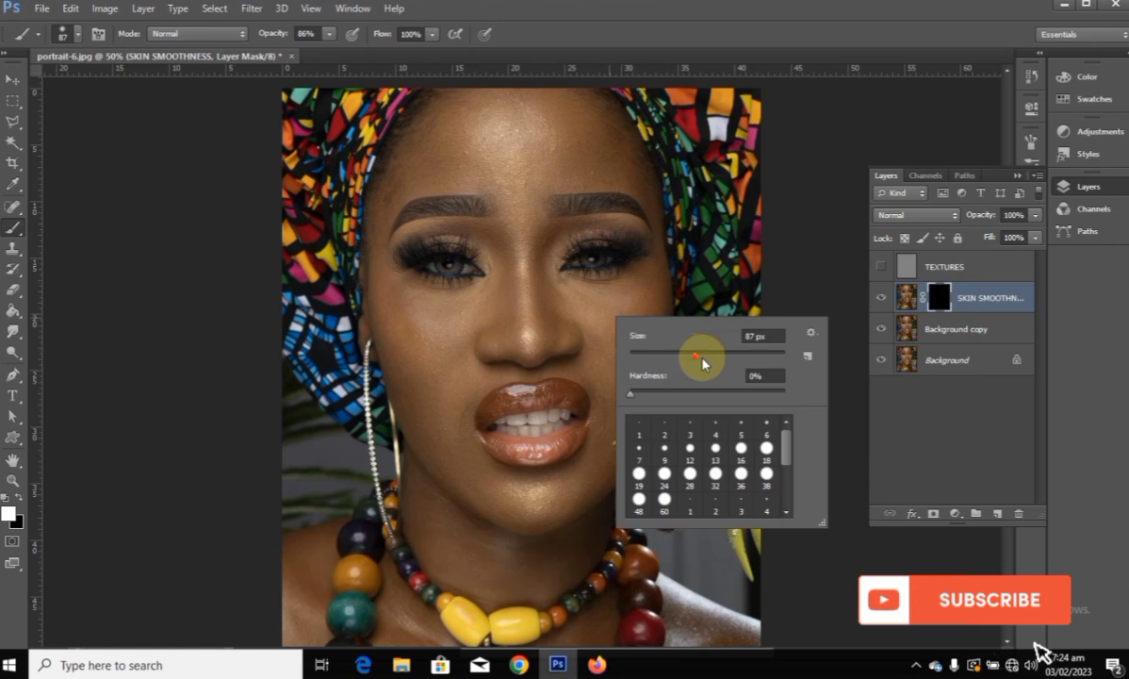
left_click_drag(714, 363, 727, 363)
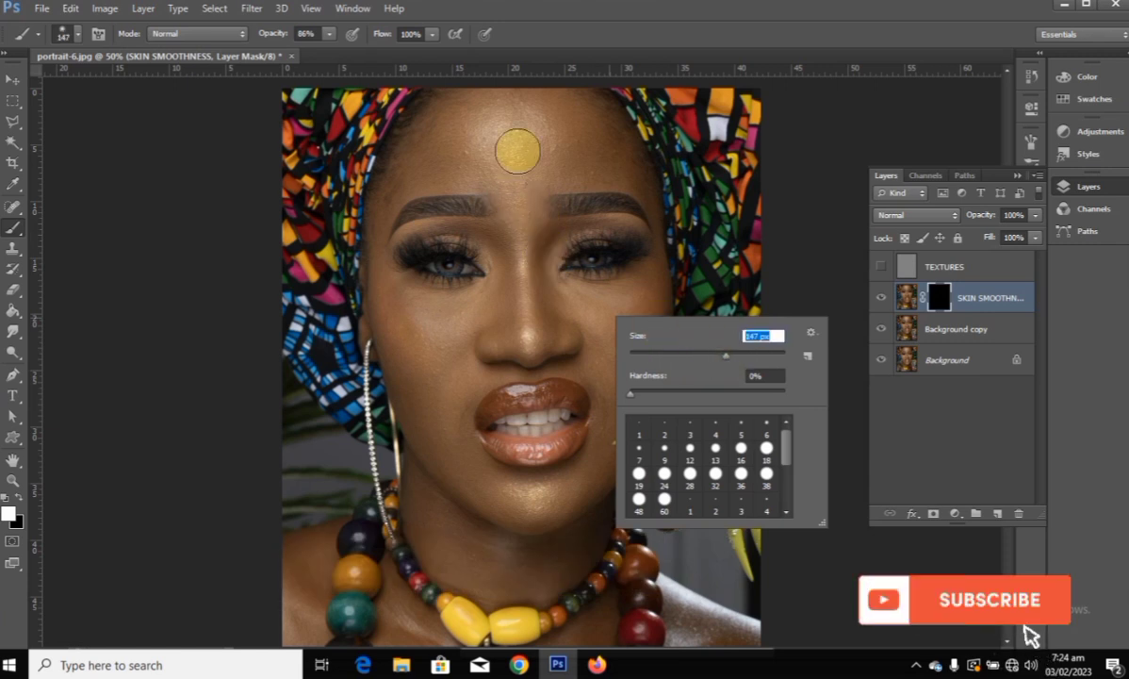
key("Return")
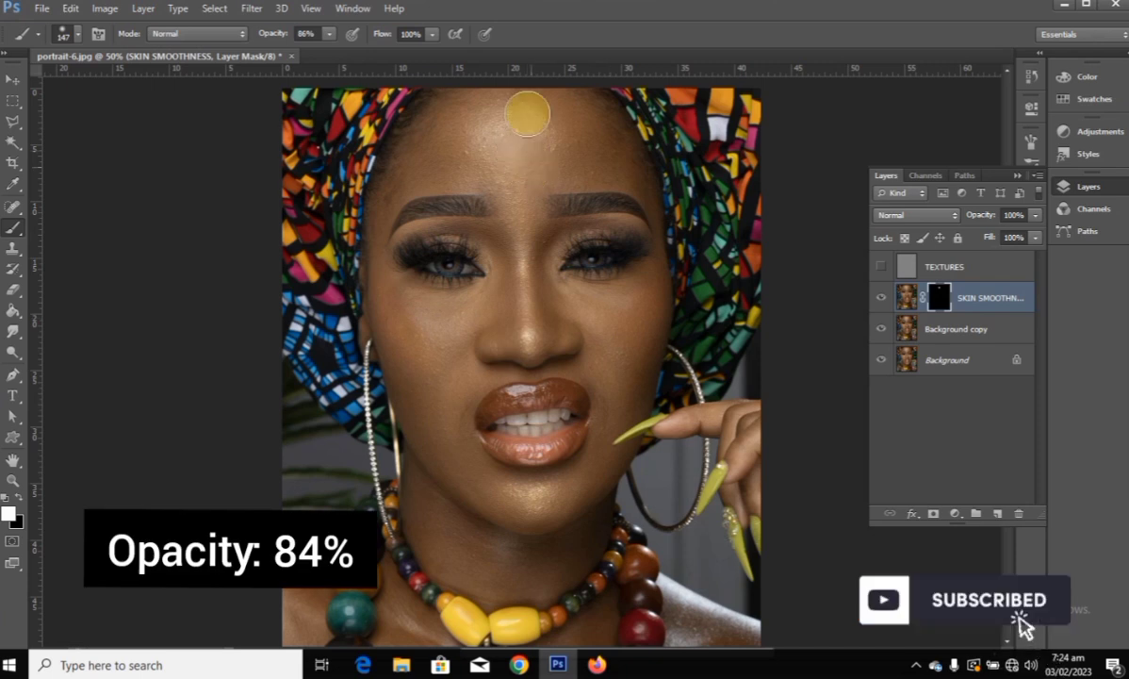
left_click(329, 34)
left_click(303, 33)
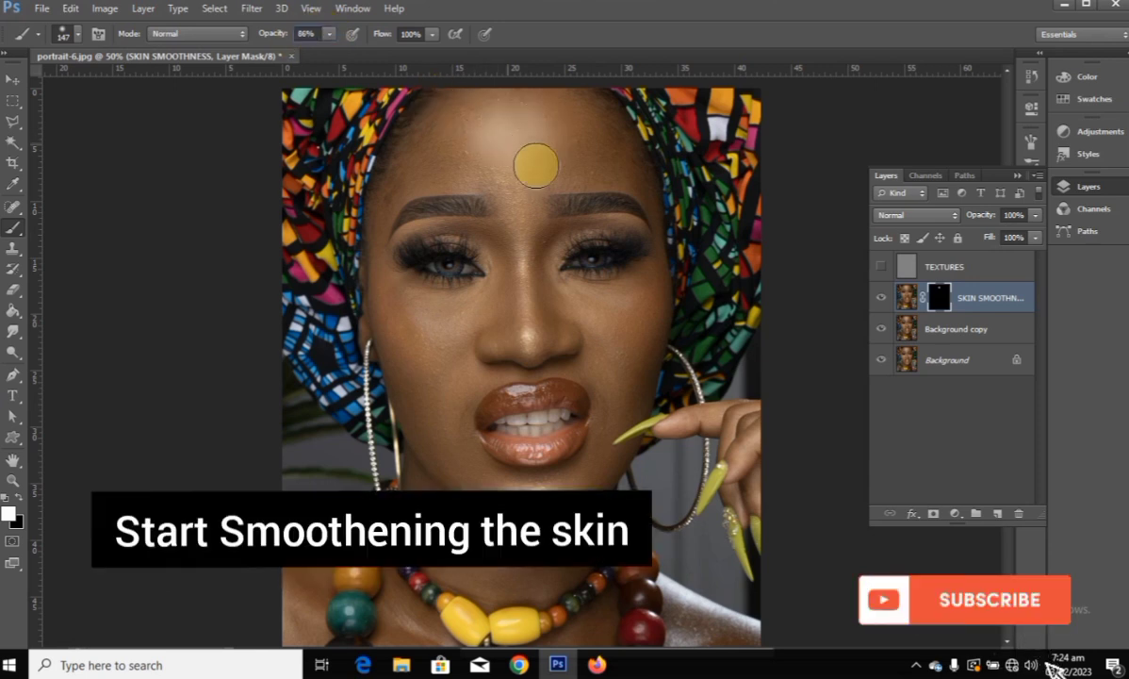
Paint white on the mask over the forehead, nose and cheeks, reducing the brush to 50 px around the eyes and brows.
mouse_move(511, 181)
left_mouse_down()
mouse_move(599, 167)
mouse_move(492, 165)
mouse_move(525, 242)
left_mouse_up()
mouse_move(430, 342)
left_mouse_down()
mouse_move(441, 448)
mouse_move(461, 321)
mouse_move(529, 298)
left_mouse_up()
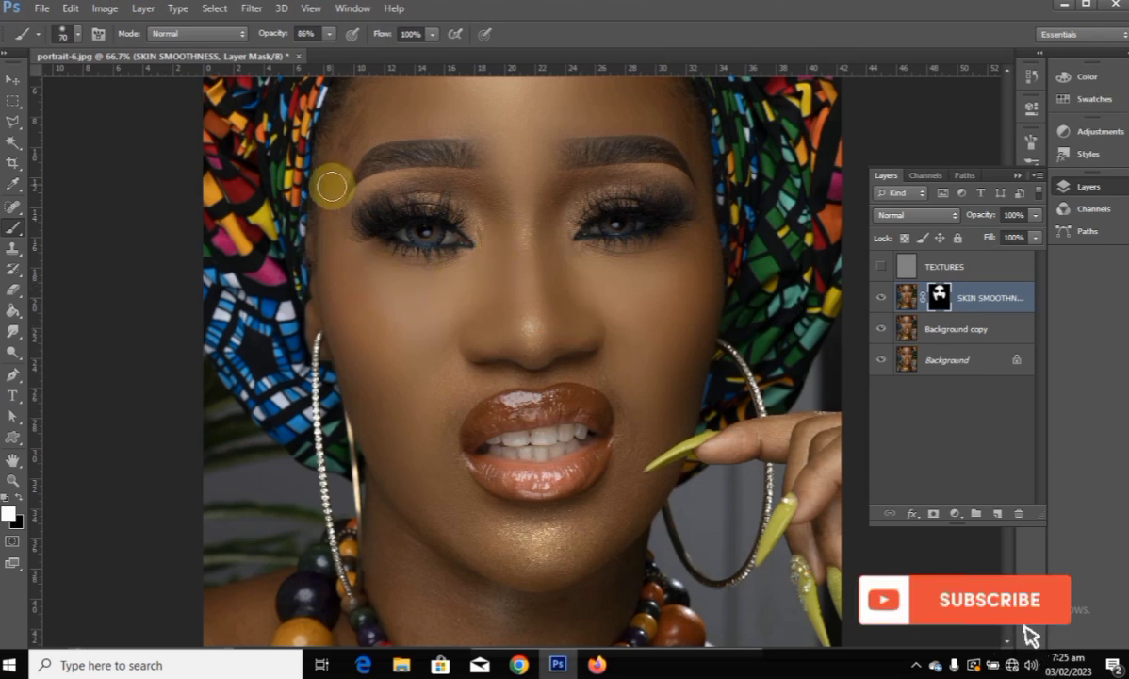
key("[")
key("[")
key("[")
key("[")
key("[")
key("5")
key("3")
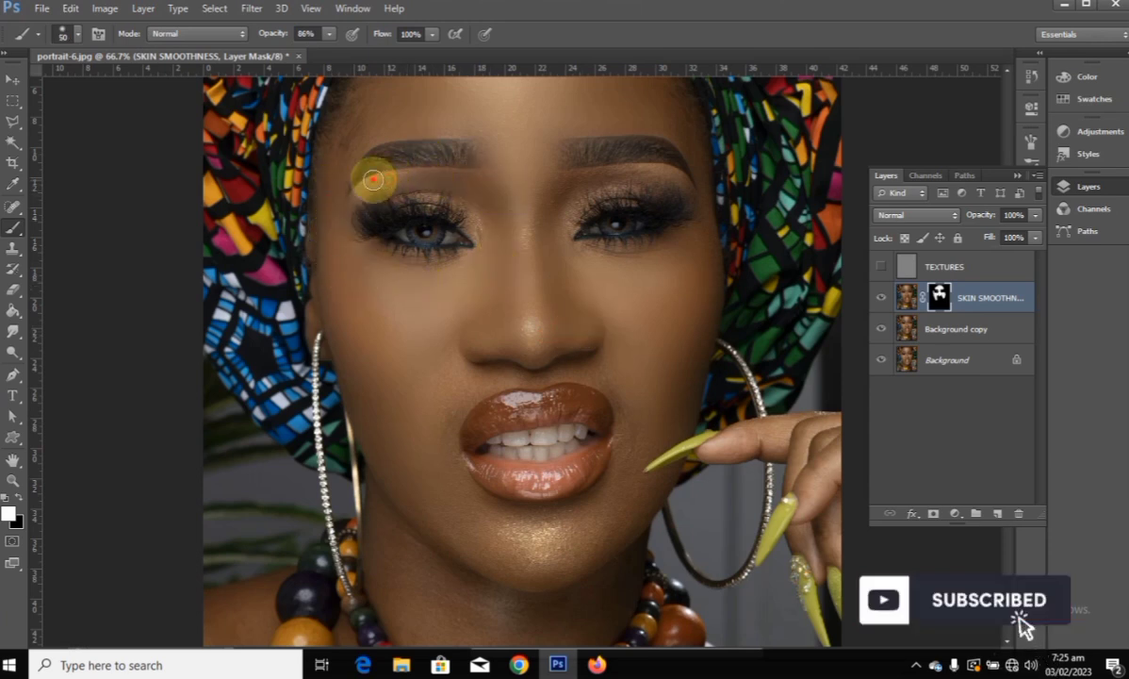
Paint the chin and jaw skin into the mask with a brush enlarged to 150 px and 83% opacity.
key("]")
key("]")
key("]")
key("]")
key("]")
key("]")
key("]")
left_click_drag(578, 544, 499, 509)
left_click(329, 34)
left_click_drag(308, 50, 333, 51)
mouse_move(446, 491)
left_mouse_down()
mouse_move(568, 539)
mouse_move(605, 523)
left_mouse_up()
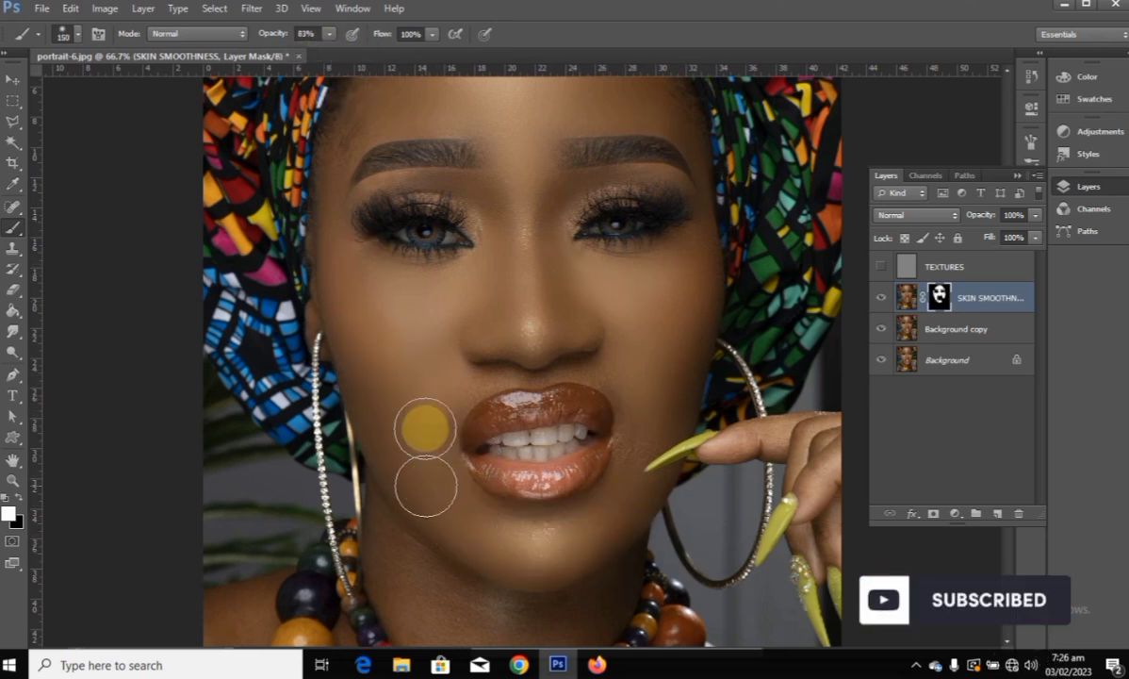
Reduce the brush to 70 px and paint the mask in the tight skin areas around the lips and eyes.
key("[")
key("[")
key("[")
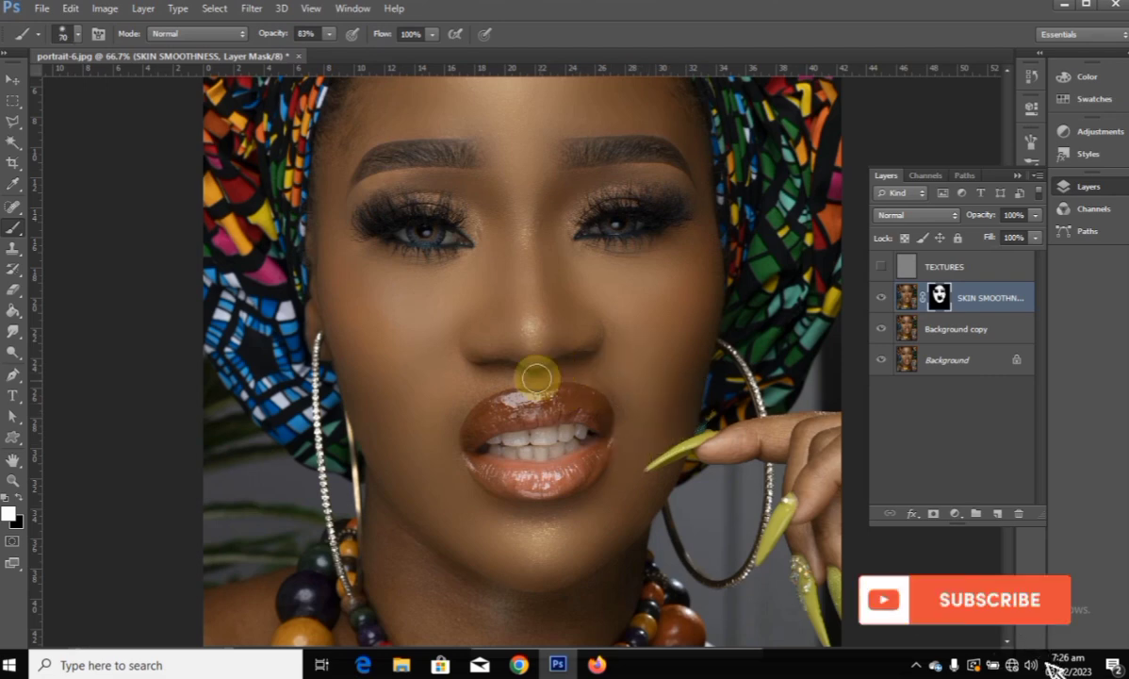
key("[")
key("[")
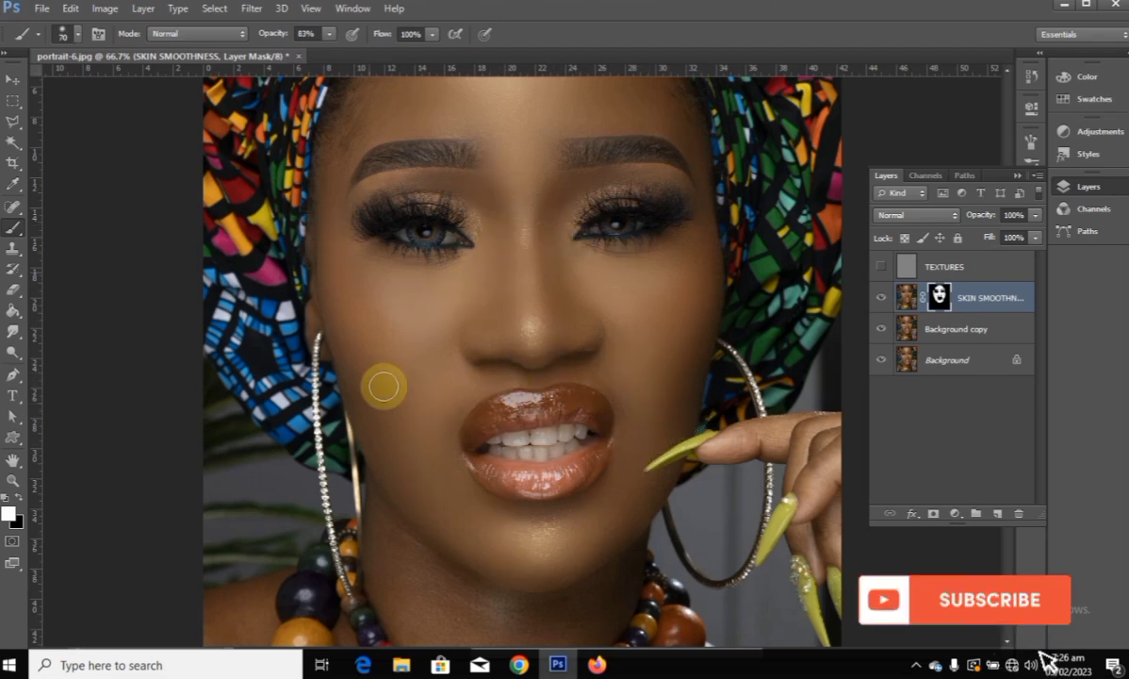
mouse_move(559, 434)
left_mouse_down()
mouse_move(534, 447)
mouse_move(561, 514)
left_mouse_up()
left_click_drag(456, 218, 376, 204)
Paint the neck, shoulder and chest skin into the mask with a larger white brush, down to 125 px, at 37% opacity.
key("ctrl+minus")
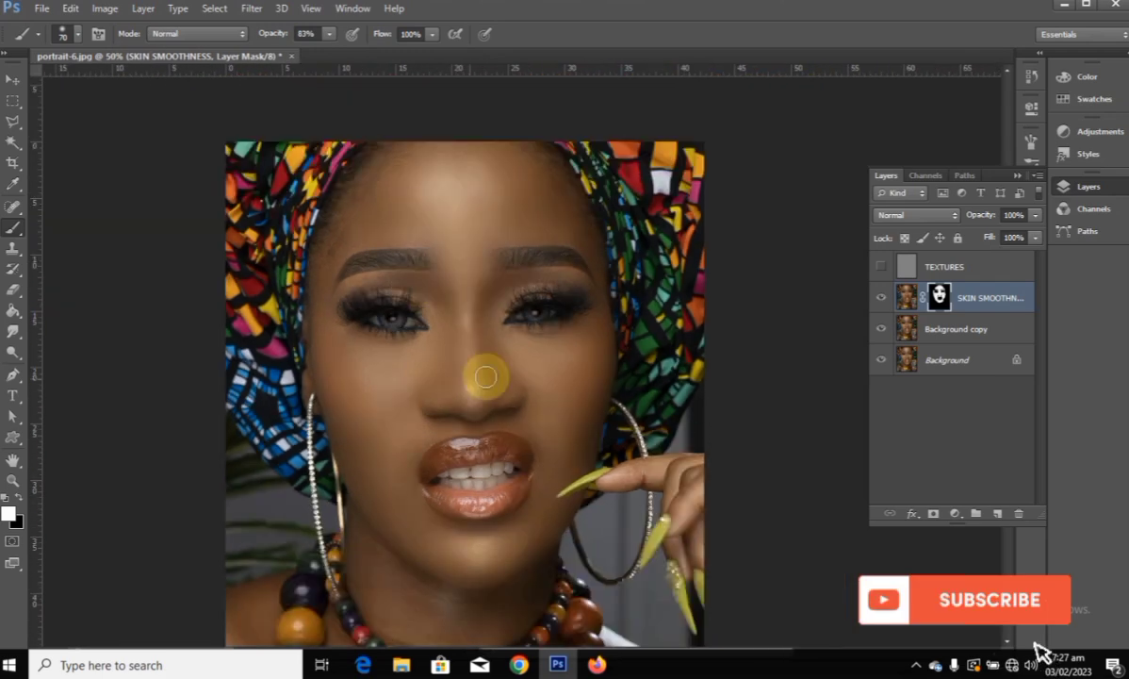
left_click_drag(486, 375, 562, 206)
key("bracketright")
key("bracketright")
key("bracketright")
key("bracketright")
key("bracketright")
key("bracketright")
left_click(328, 34)
left_click(292, 51)
key("bracketleft")
key("bracketleft")
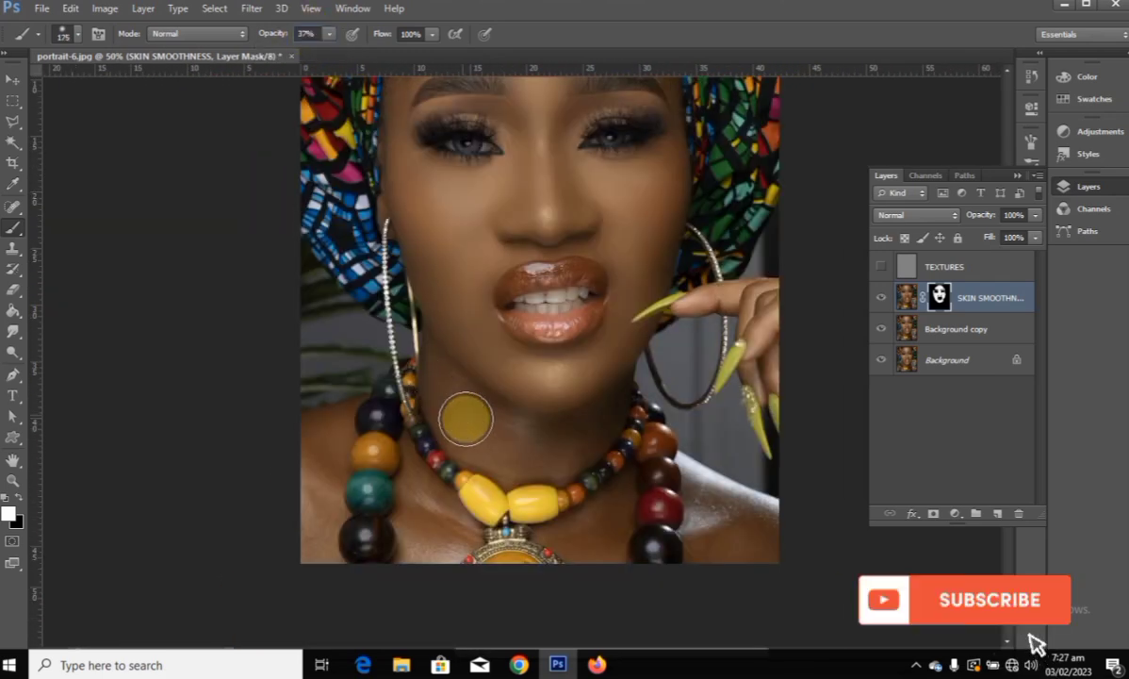
left_click_drag(314, 422, 315, 539)
left_click_drag(421, 521, 436, 501)
left_click_drag(595, 529, 573, 550)
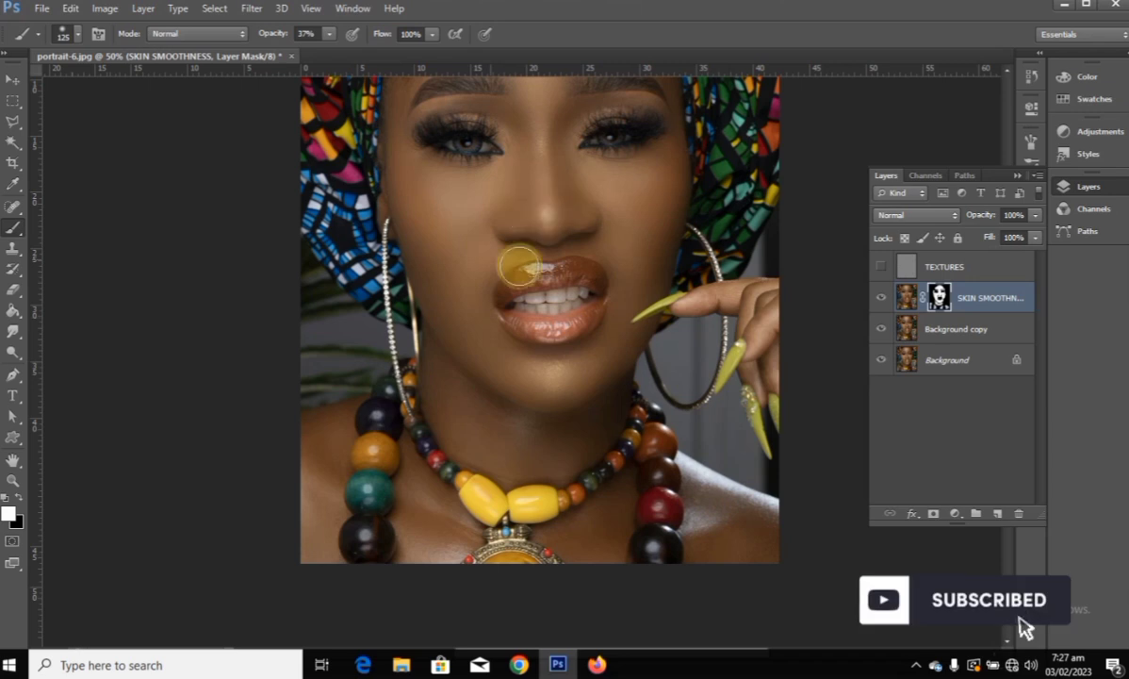
Compare the portrait with and without the SKIN SMOOTHNESS layer, leaving the layer visible.
left_click(882, 298)
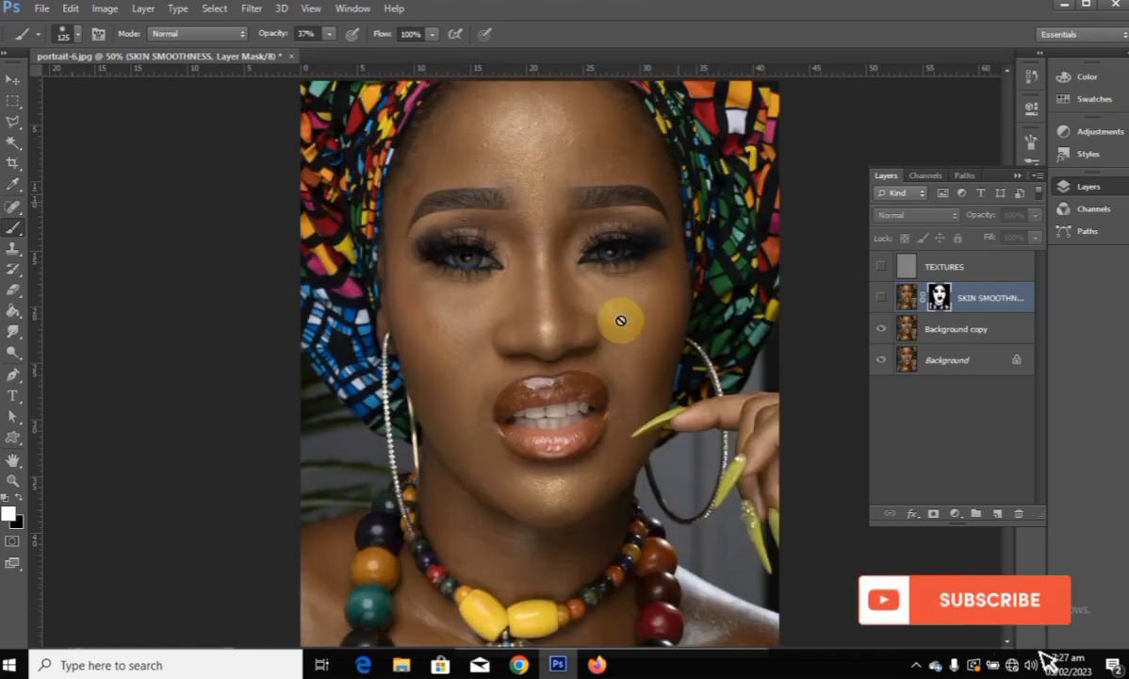
left_click(880, 300)
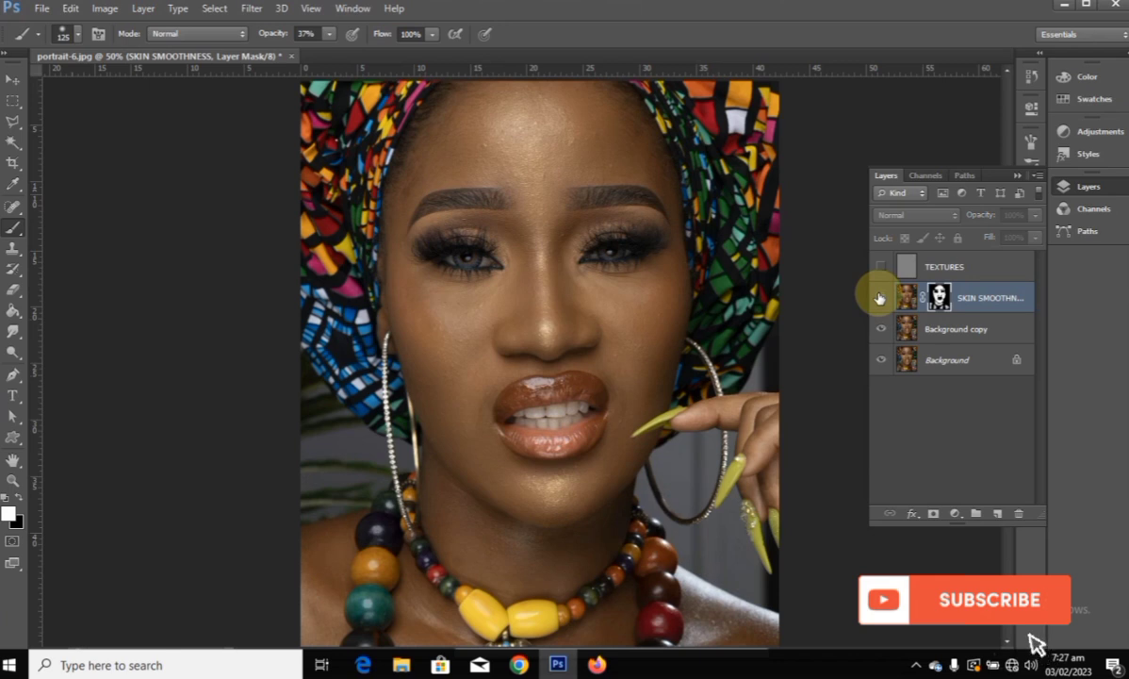
left_click(879, 297)
left_click(879, 298)
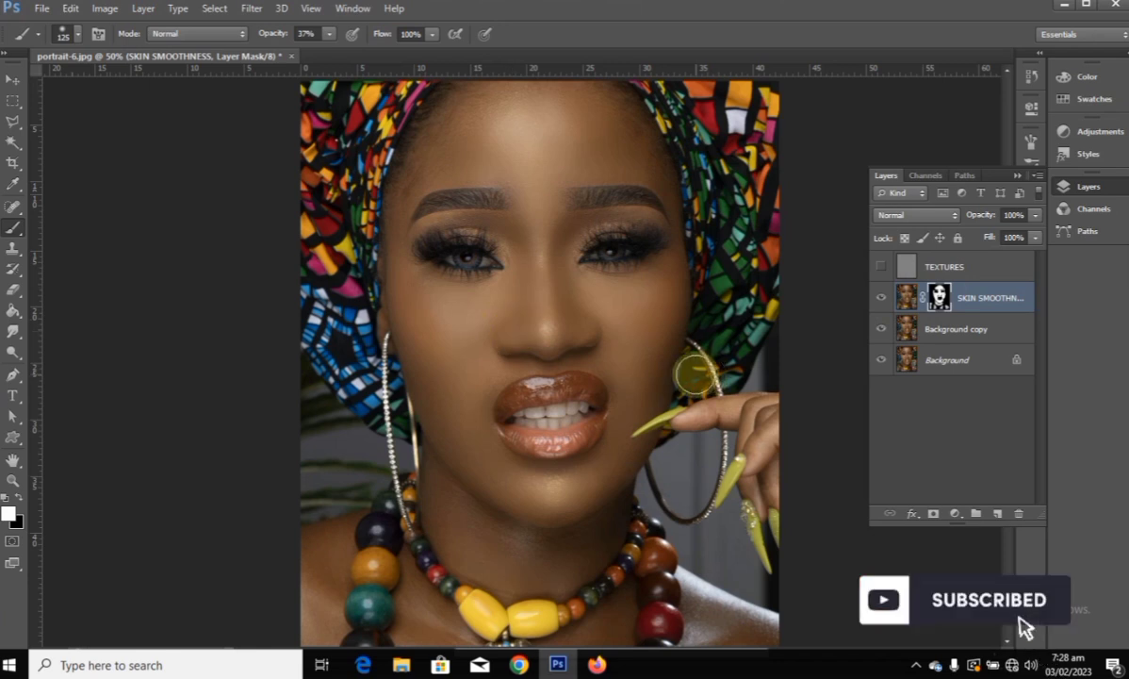
key("ctrl+minus")
key("ctrl+minus")
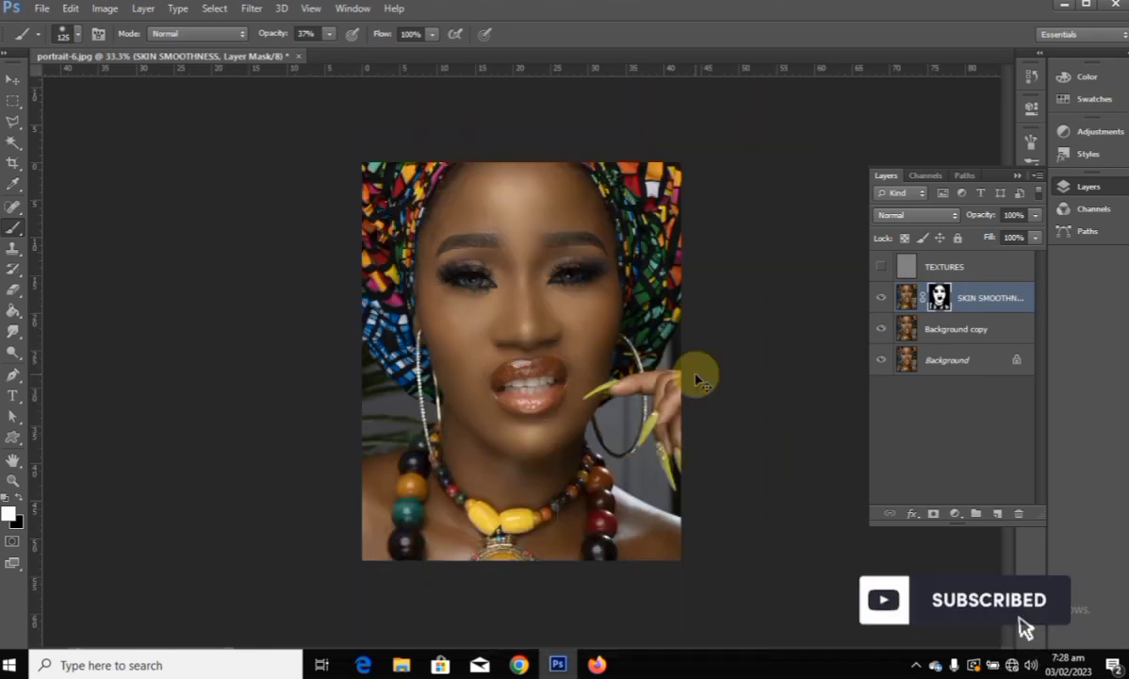
key("ctrl+plus")
key("ctrl+plus")
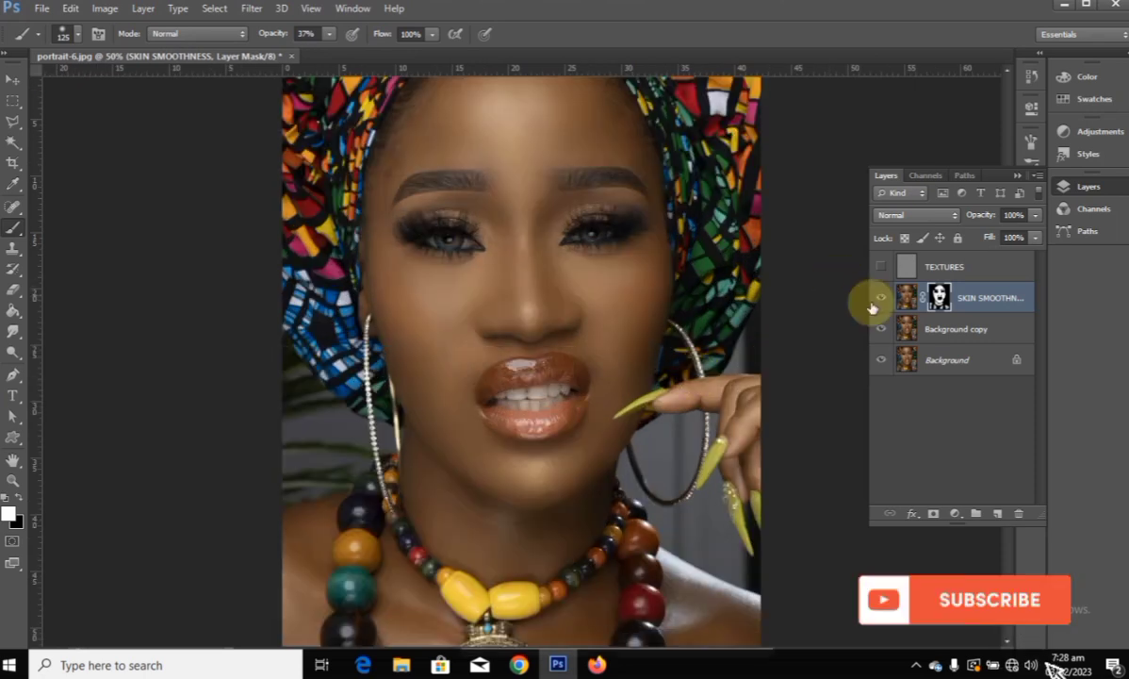
left_click(885, 300)
left_click(886, 301)
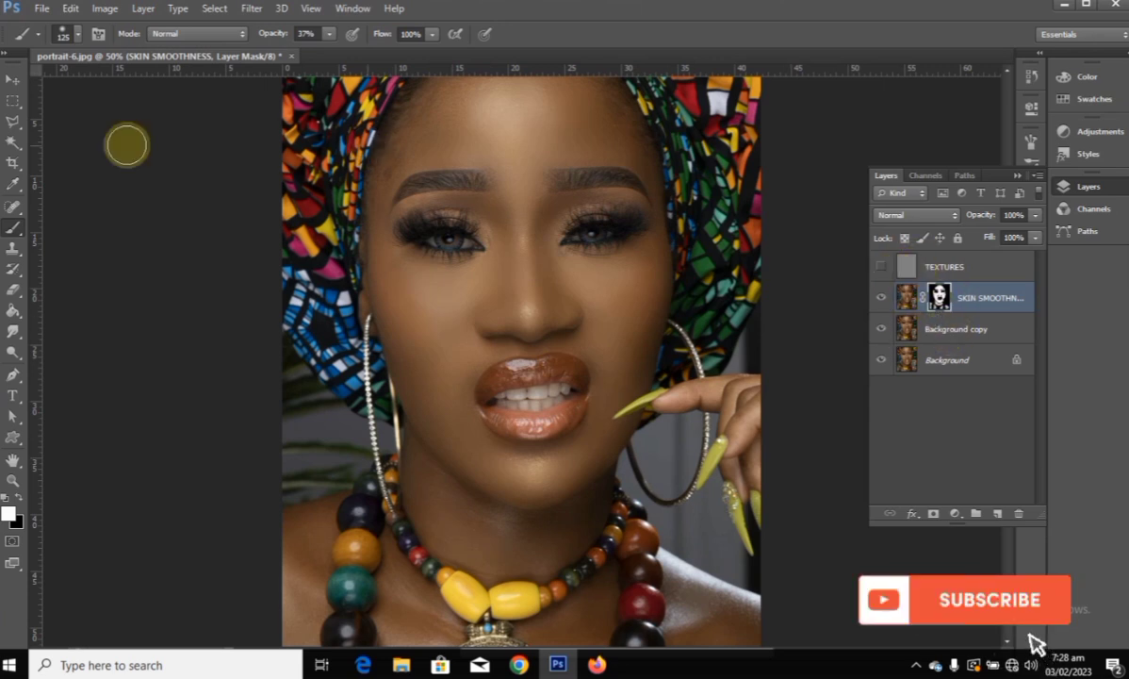
Show the TEXTURES layer over the smoothed skin, check the skin detail at 100% zoom, and select that layer.
left_click(14, 81)
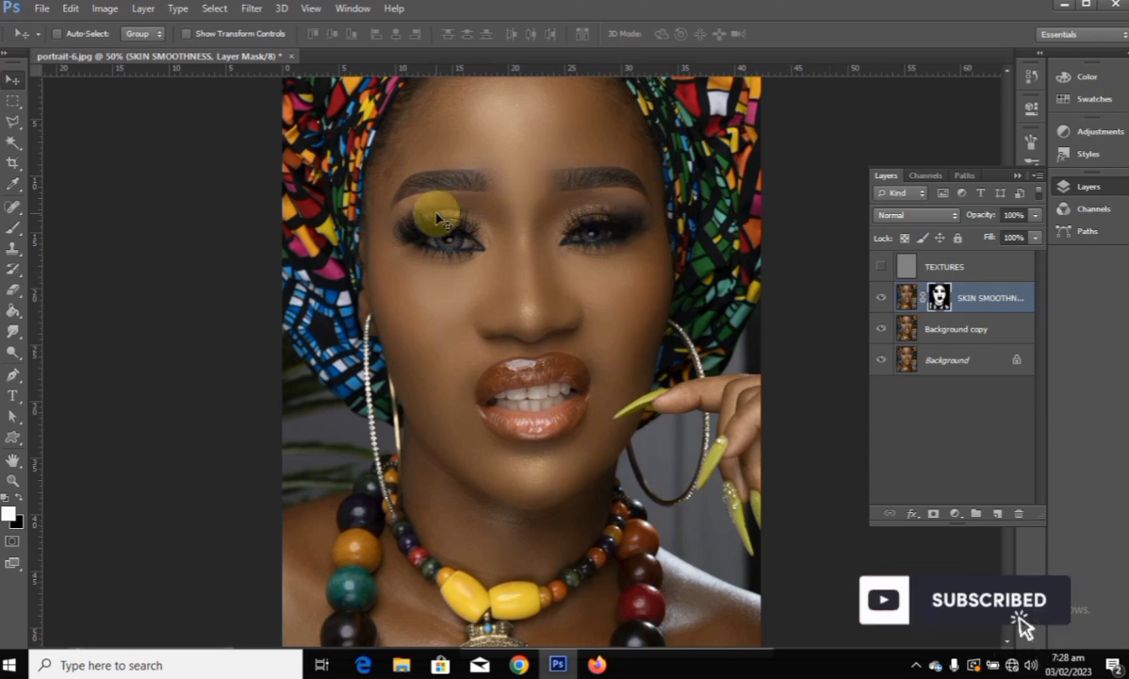
left_click(881, 270)
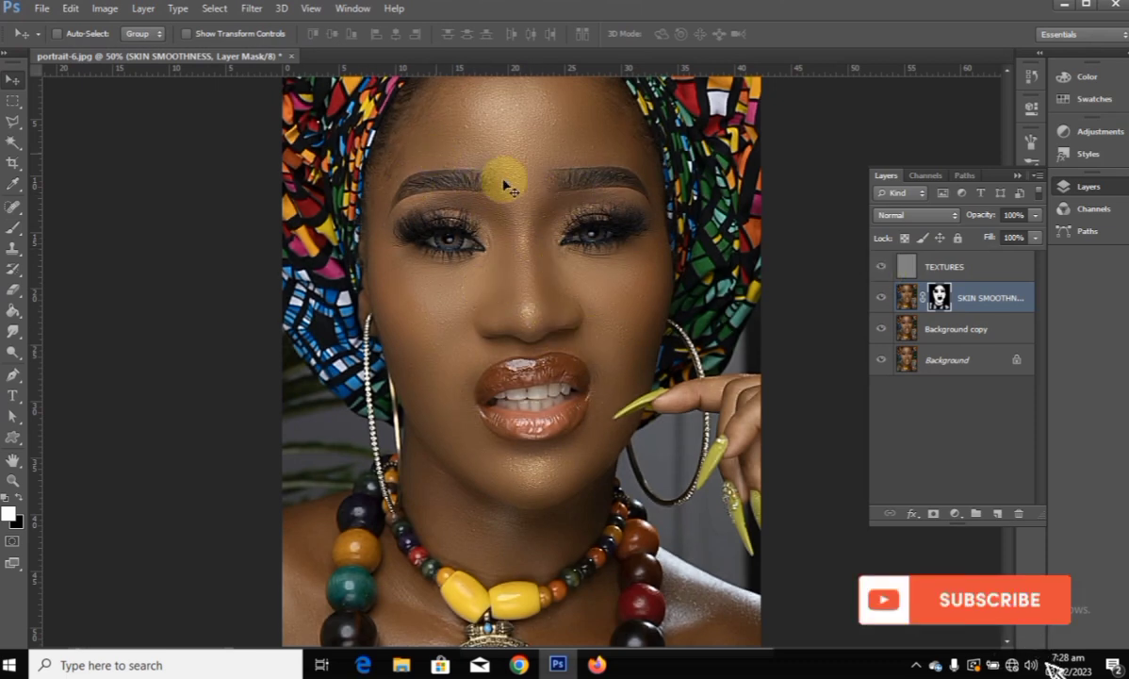
key("ctrl+plus")
key("ctrl+plus")
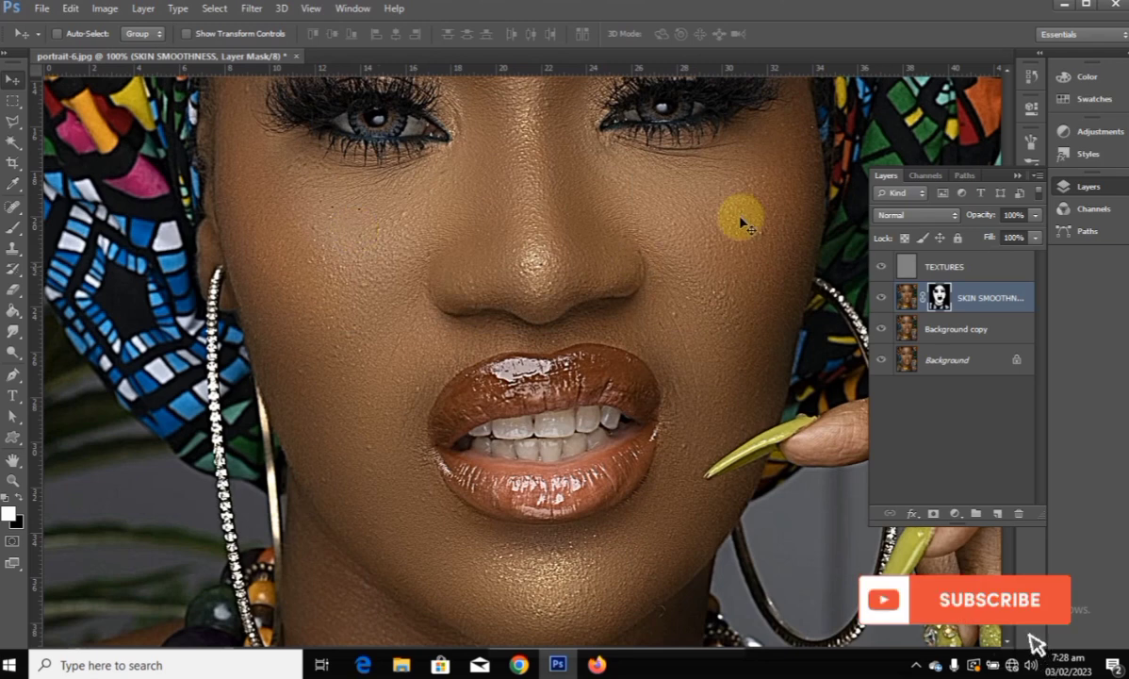
left_click(966, 265)
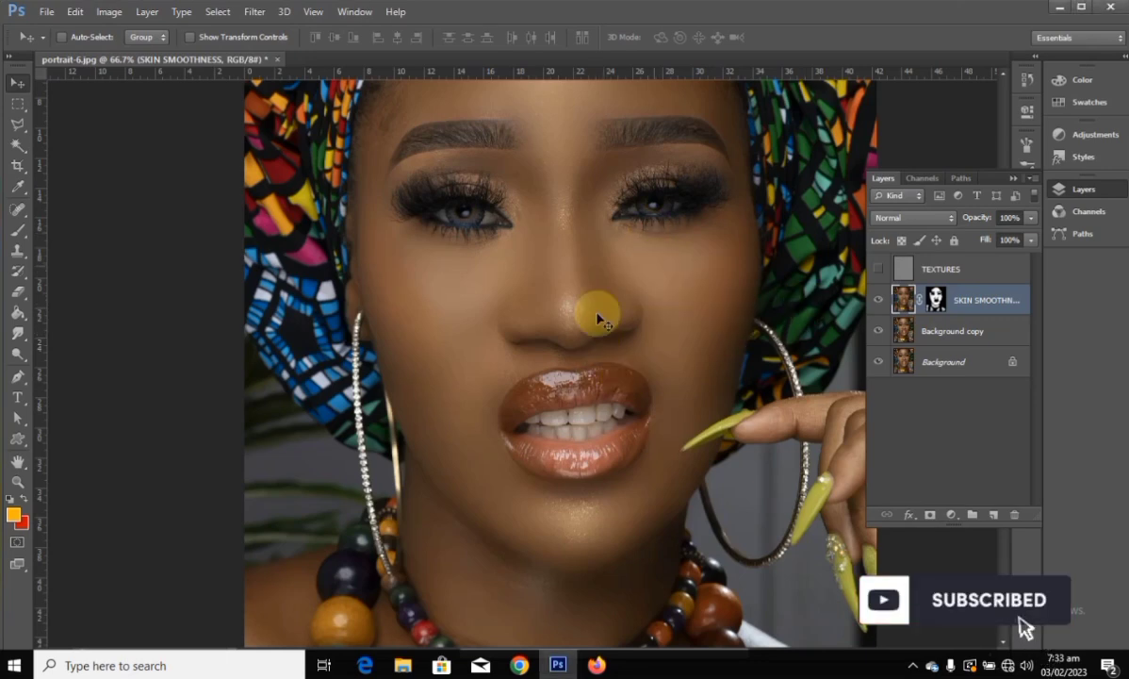
Compare the portrait with and without the SKIN SMOOTHNESS layer, and turn on the TEXTURES layer's visibility.
left_click(879, 299)
left_click(879, 302)
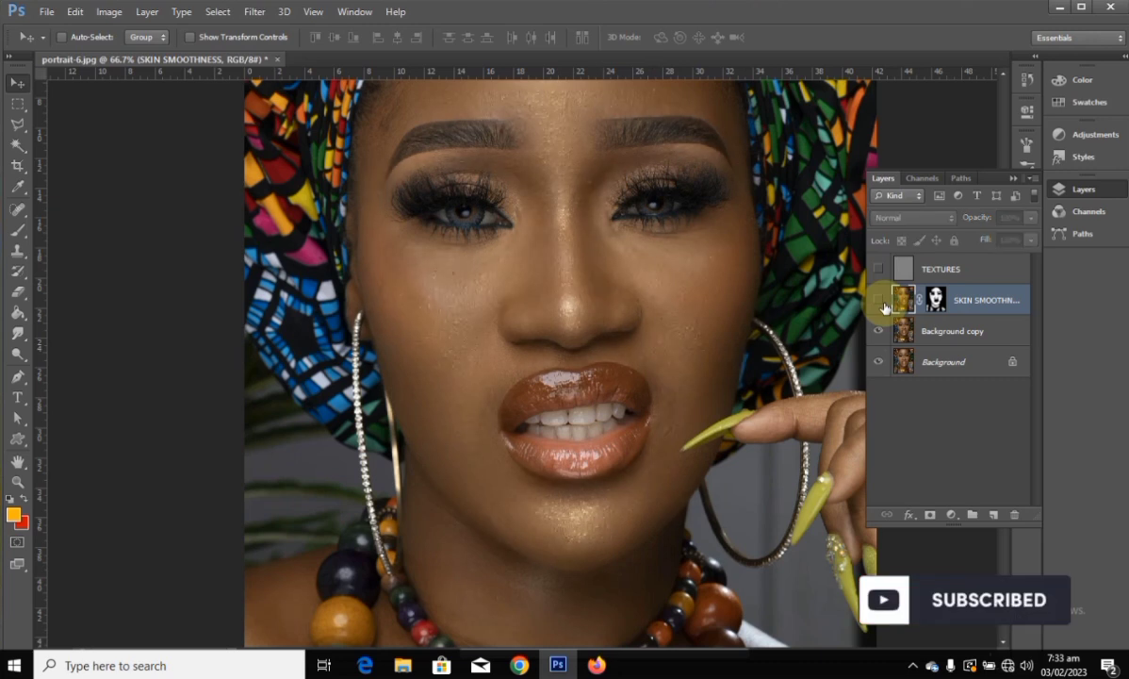
left_click(880, 301)
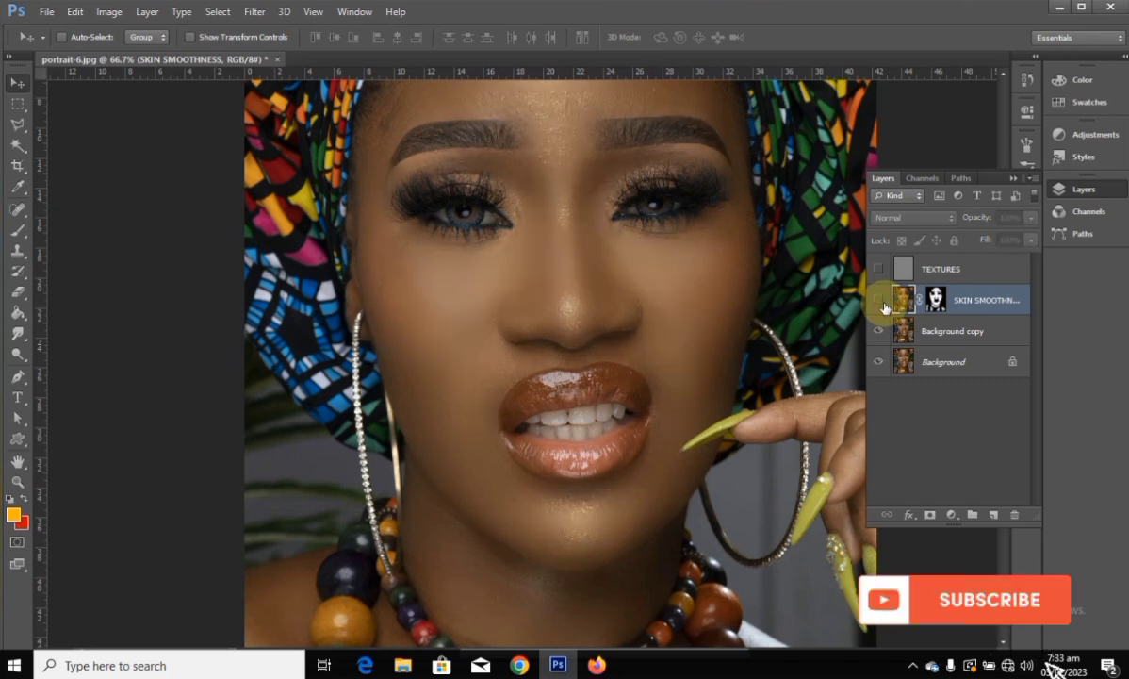
left_click(881, 302)
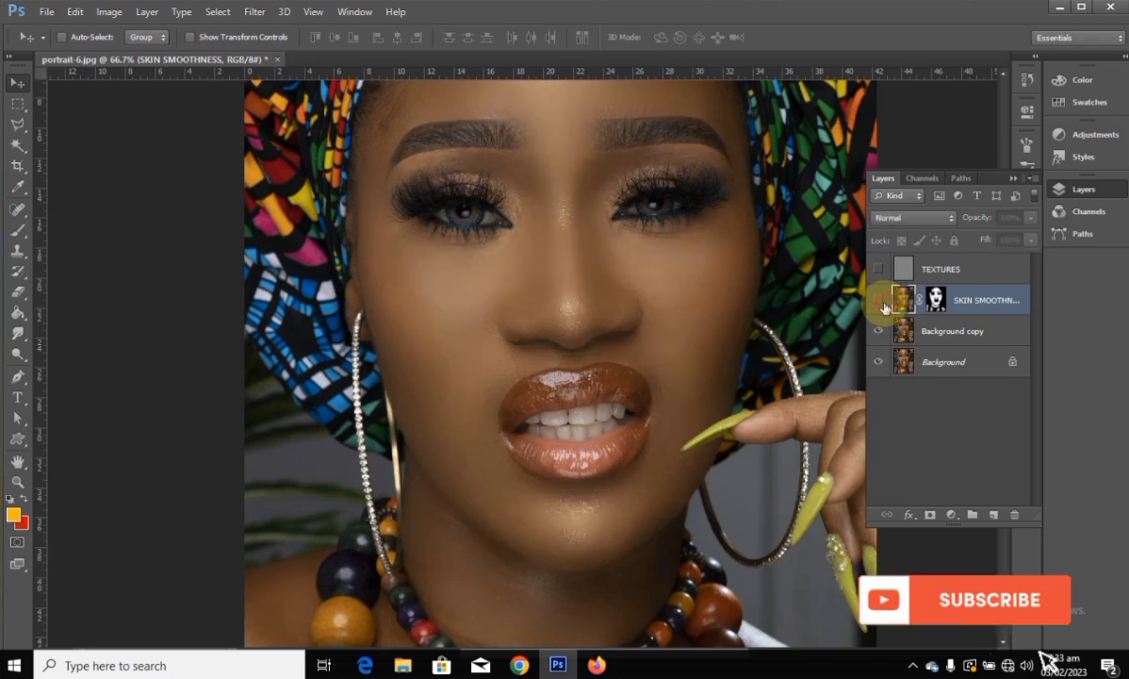
left_click(880, 302)
left_click(880, 301)
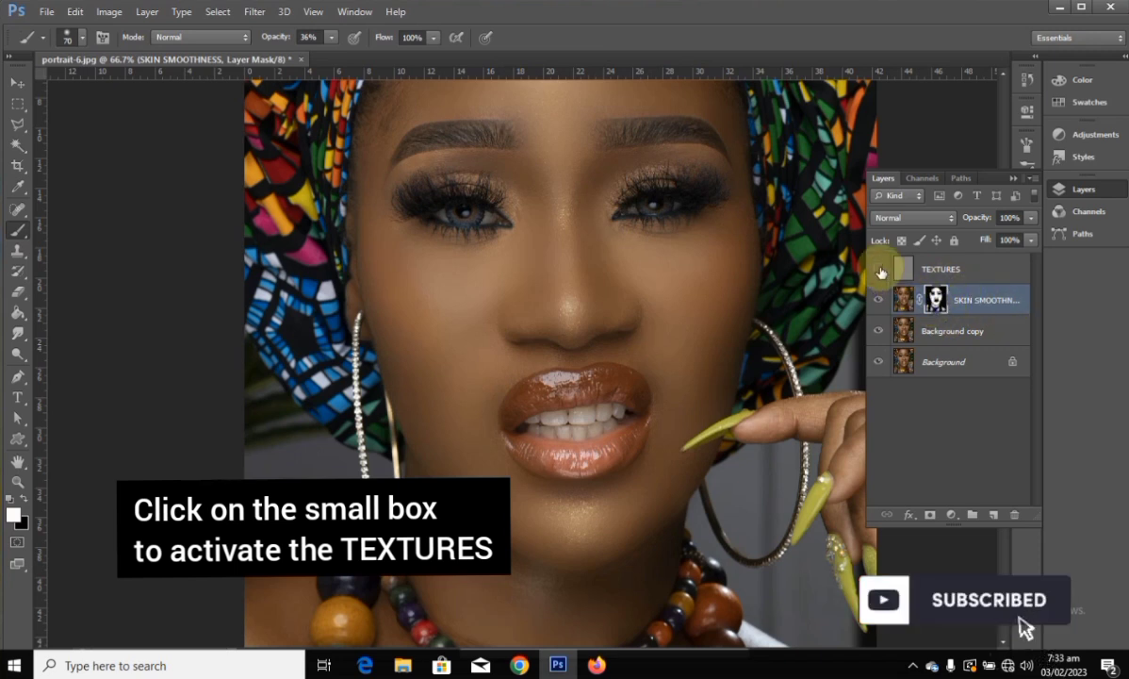
left_click(880, 273)
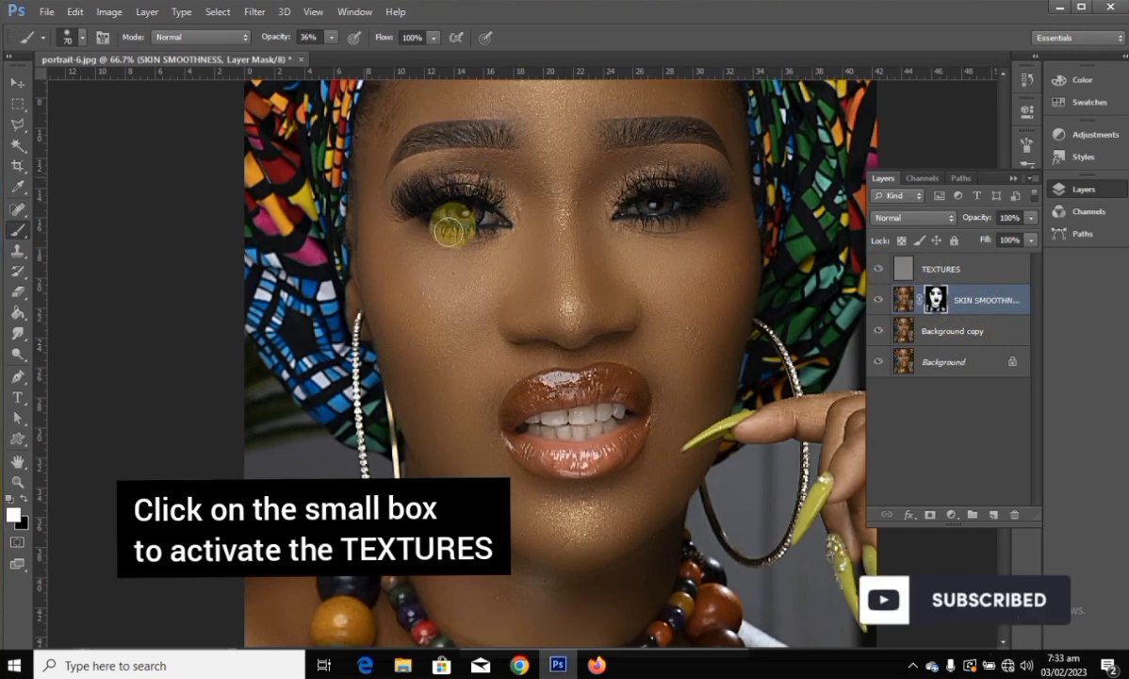
Select the TEXTURES layer and lower its fill to 25%.
left_click(17, 82)
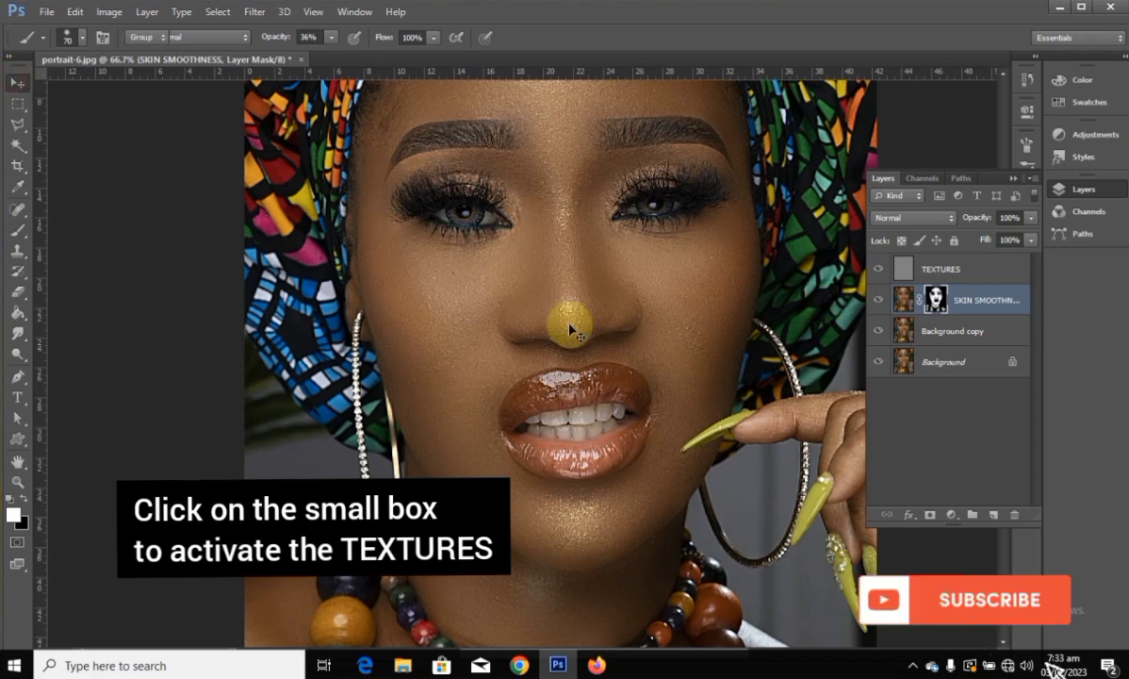
left_click(950, 269)
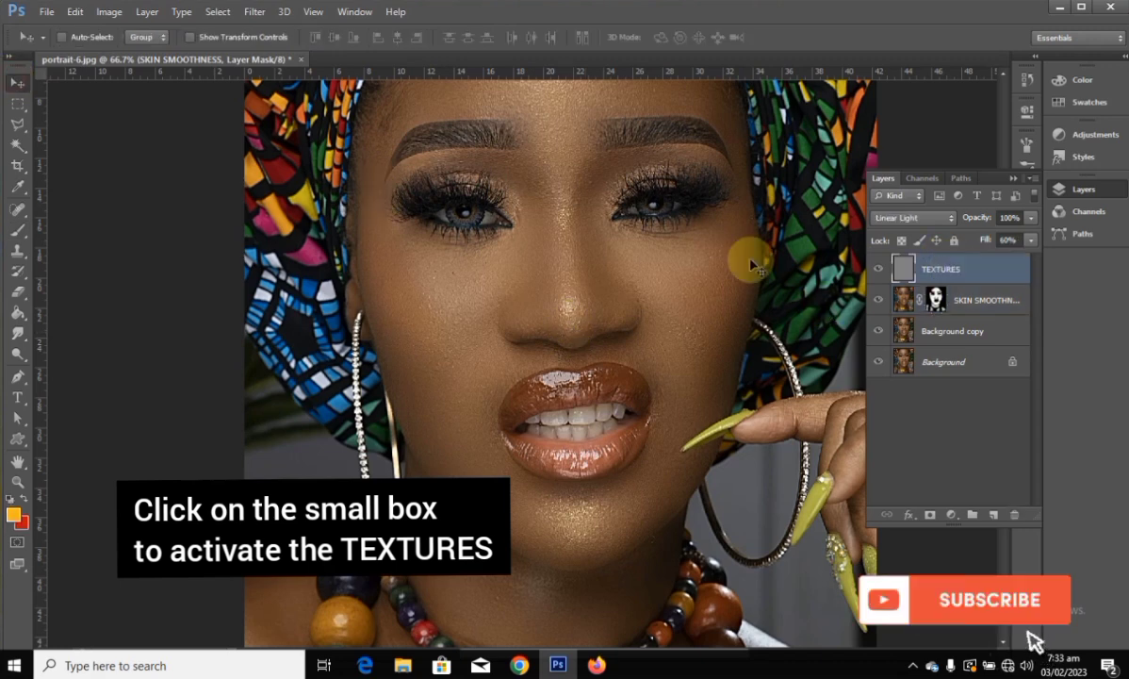
left_click(1033, 240)
left_click_drag(1002, 263, 973, 263)
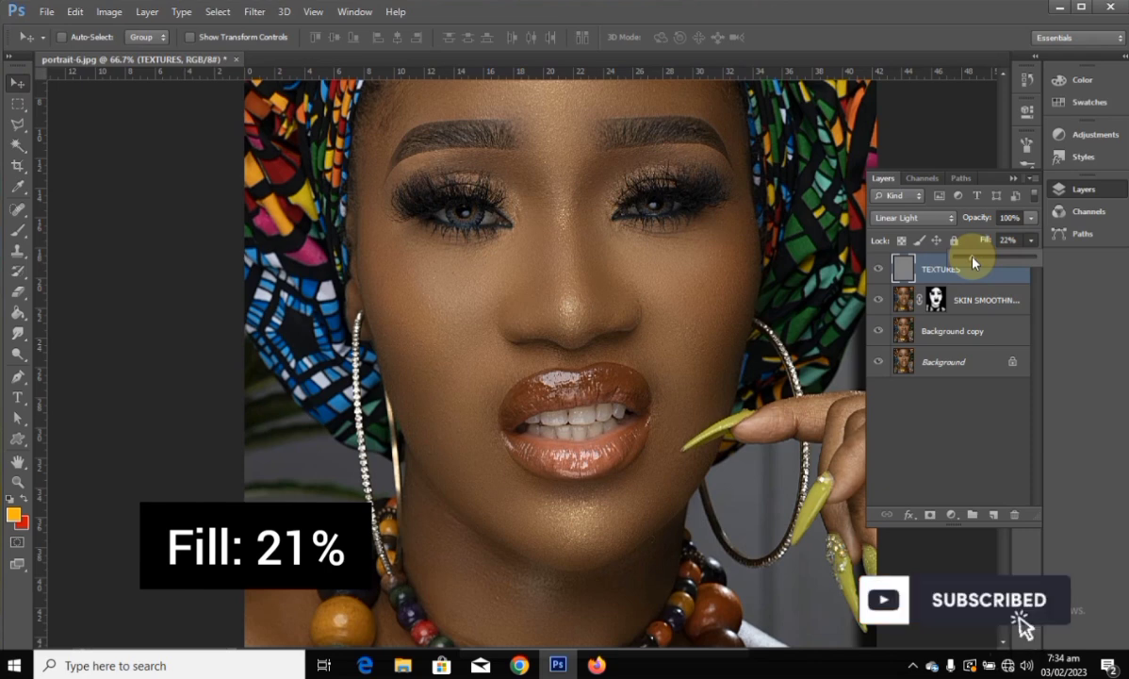
mouse_move(969, 259)
left_mouse_down()
mouse_move(988, 264)
mouse_move(976, 265)
left_mouse_up()
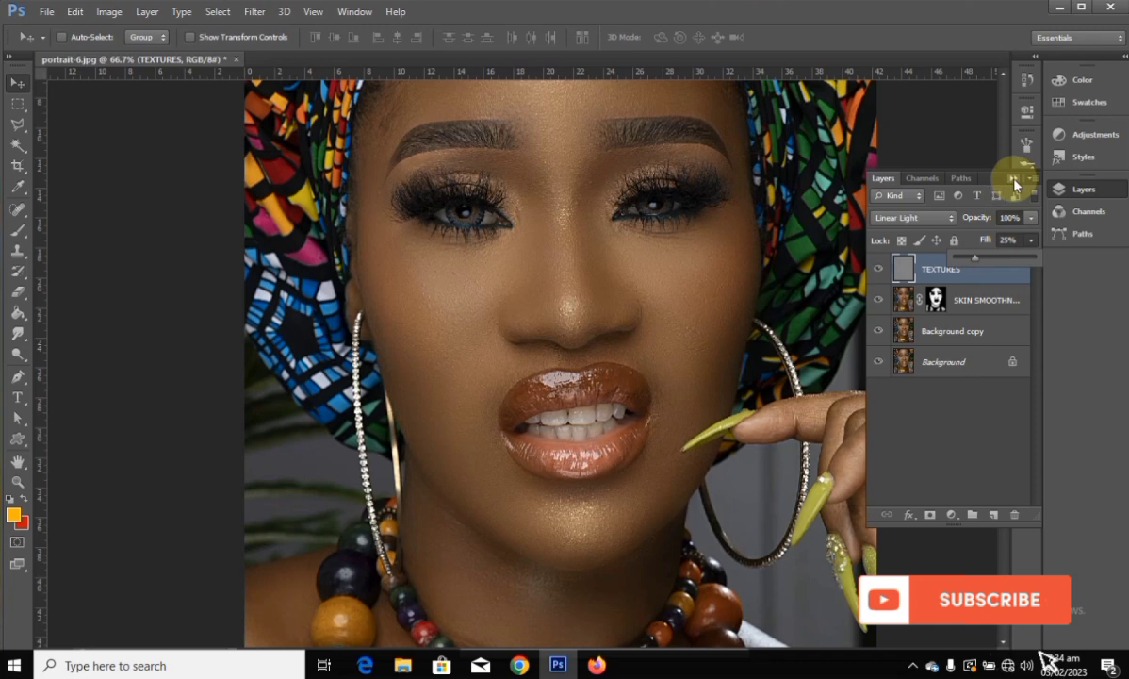
left_click(974, 283)
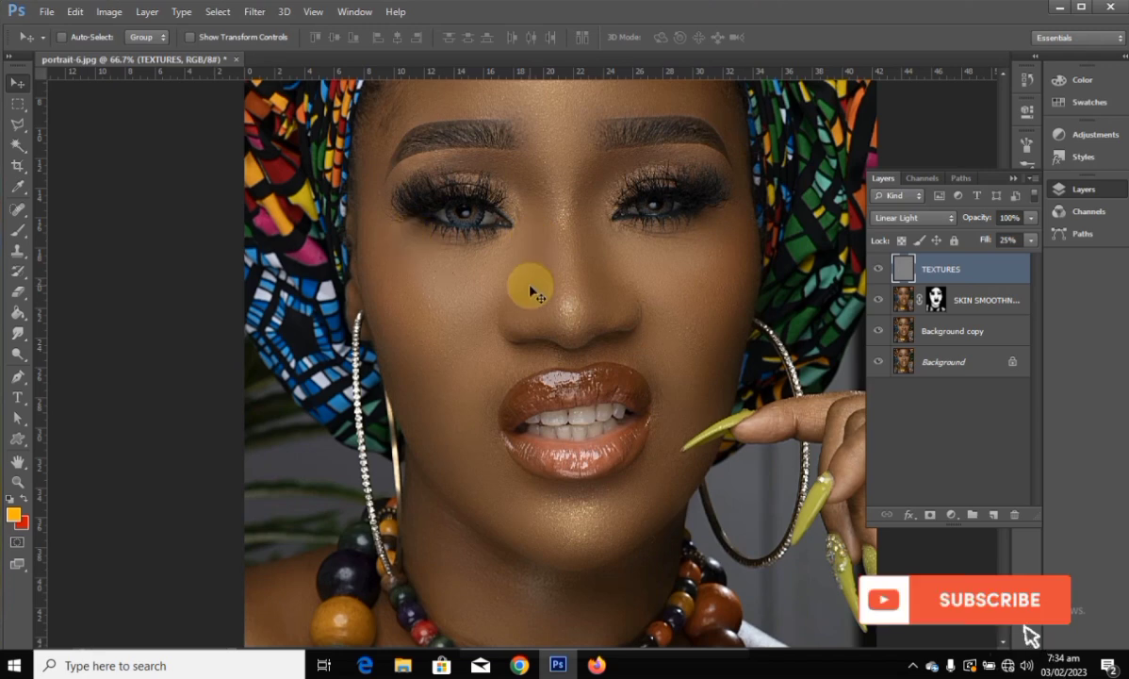
Examine the cheek and nose skin at 200% zoom with and without the TEXTURES layer, leaving the layer visible.
scroll(531, 286, "up", 1)
scroll(506, 268, "up", 1)
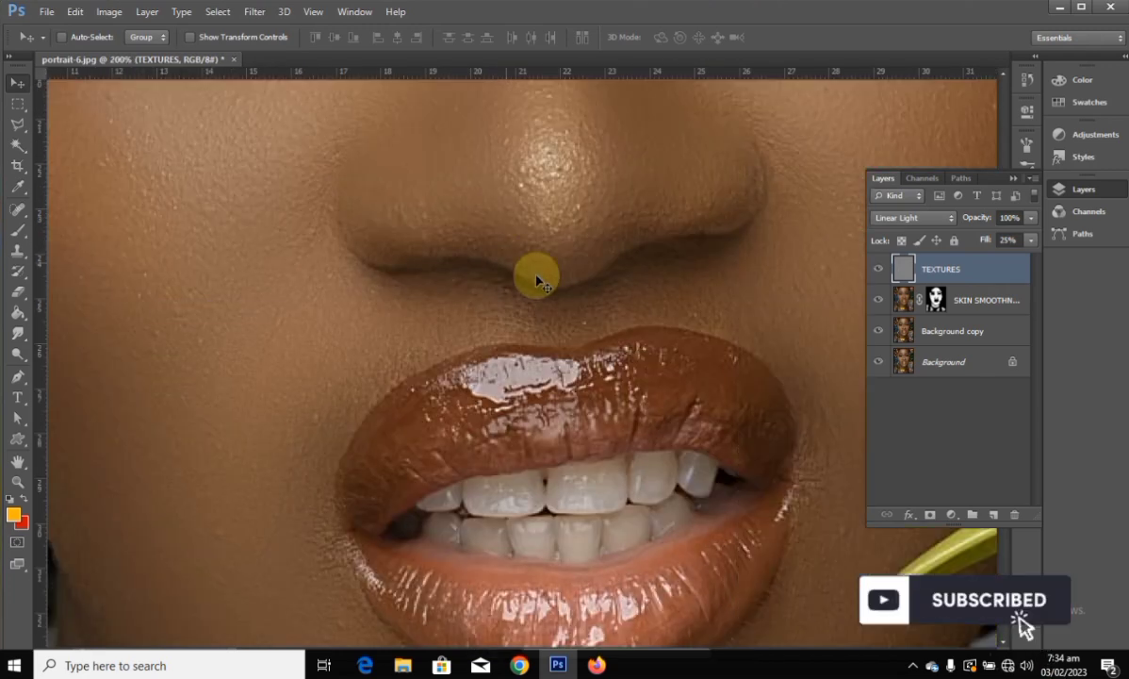
left_click_drag(154, 270, 273, 423)
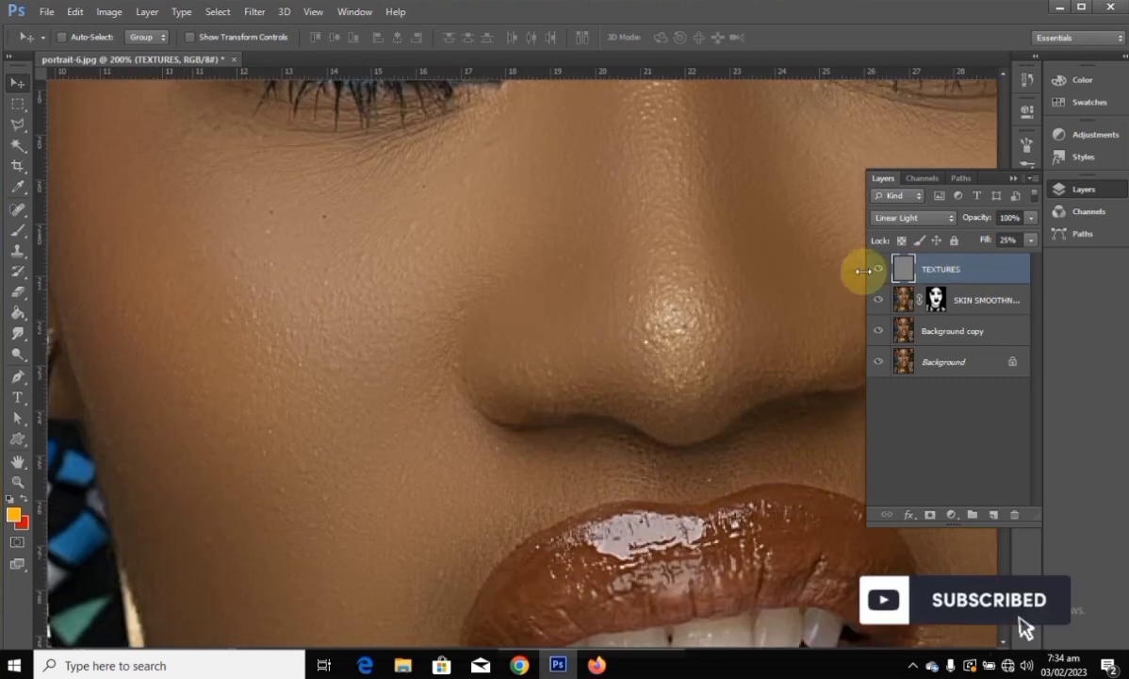
left_click(880, 273)
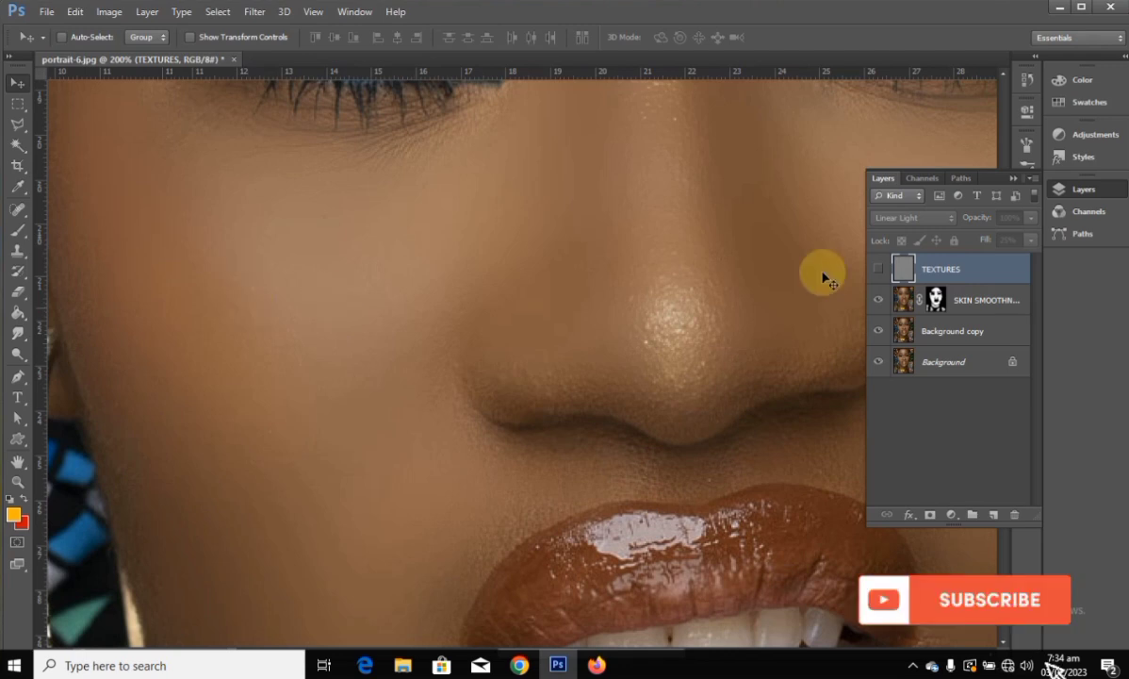
left_click(880, 272)
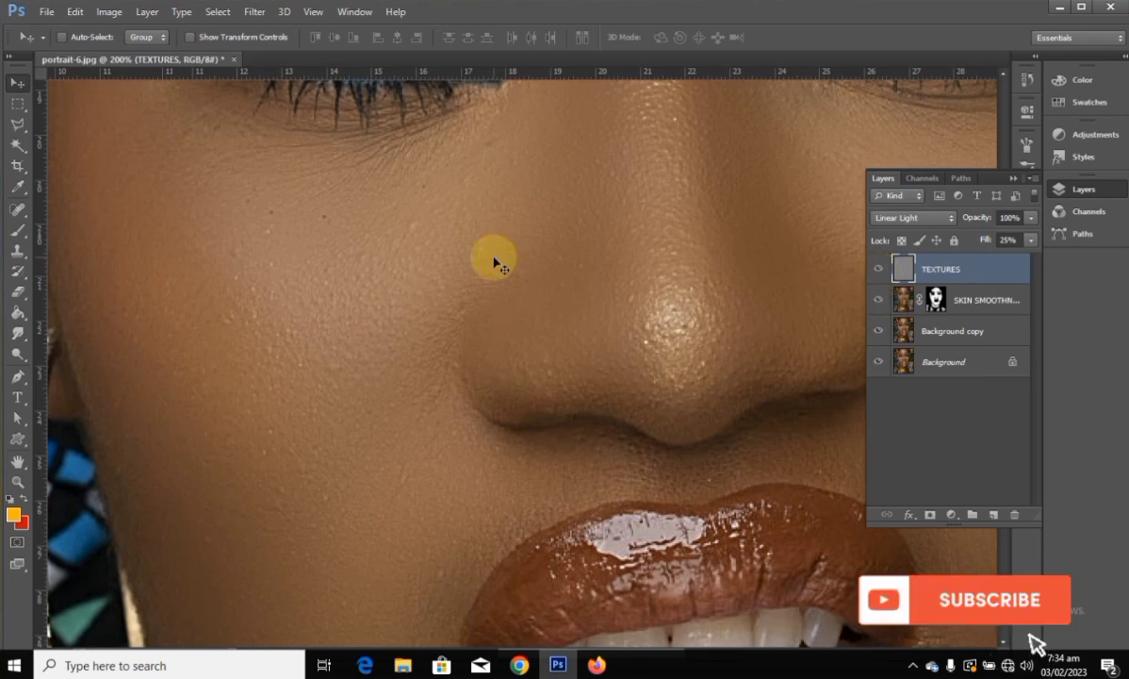
key("ctrl+minus")
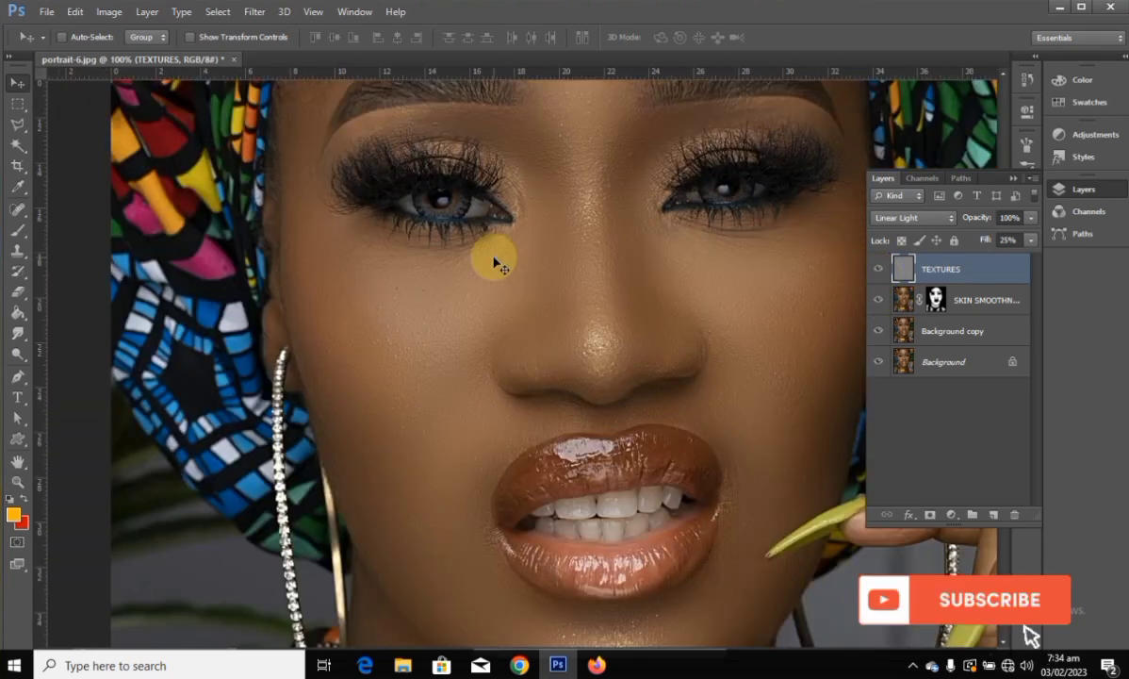
key("ctrl+minus")
key("ctrl+minus")
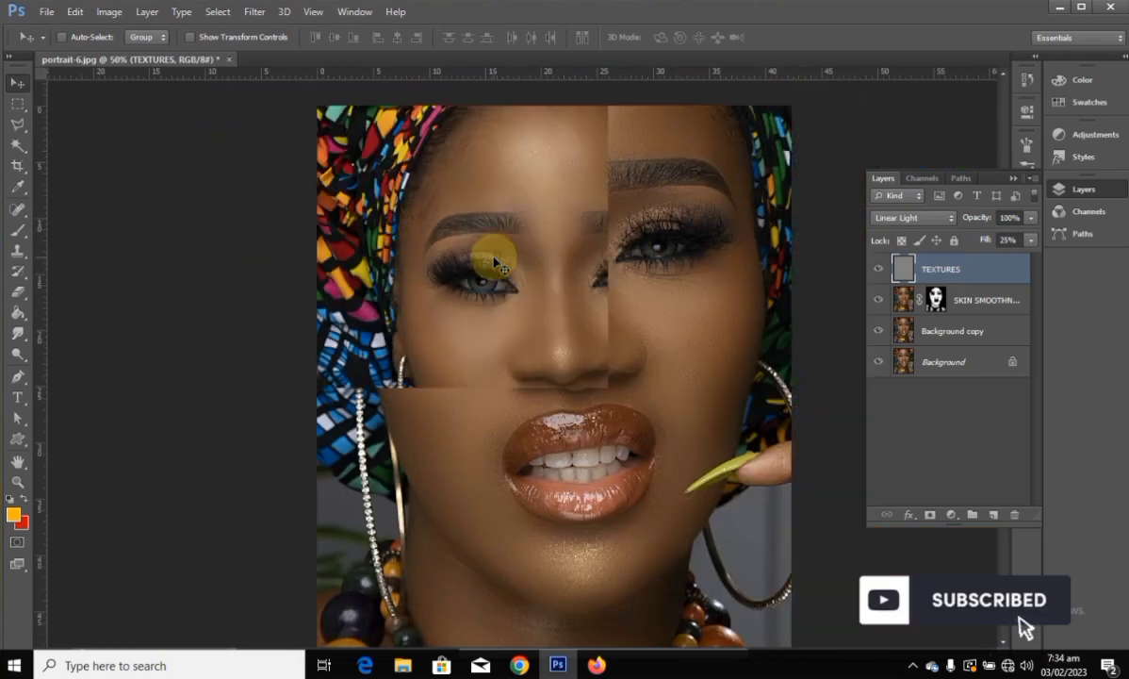
Clip the TEXTURES layer to SKIN SMOOTHNESS, and group these two layers with Background copy.
right_click(966, 274)
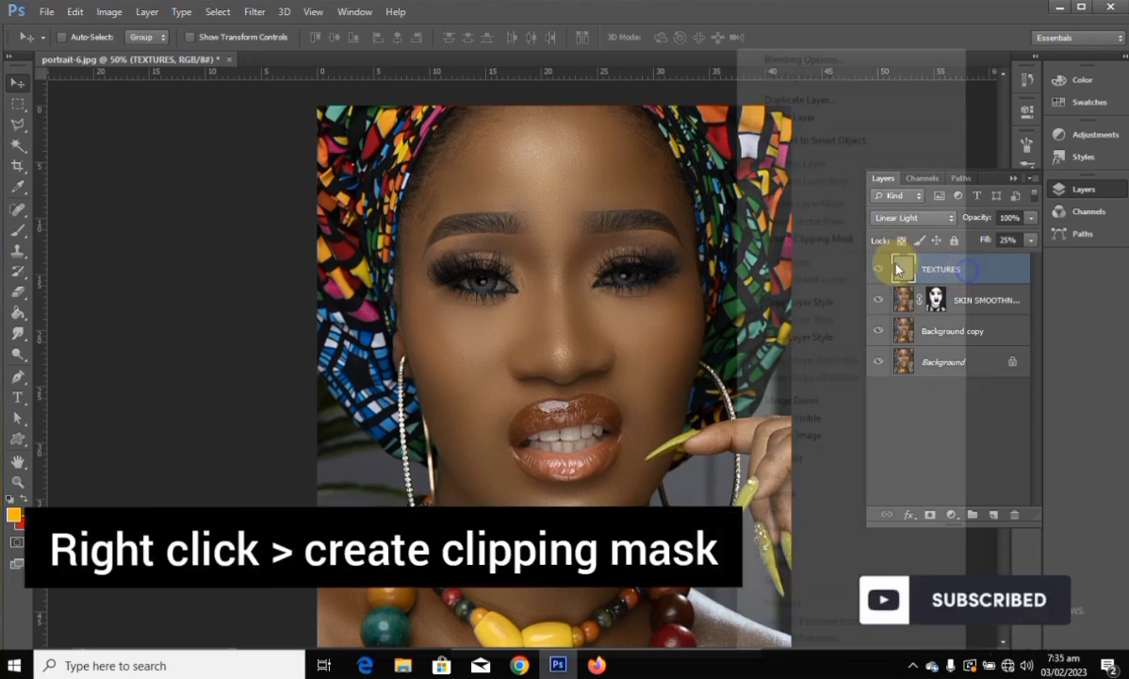
left_click(828, 237)
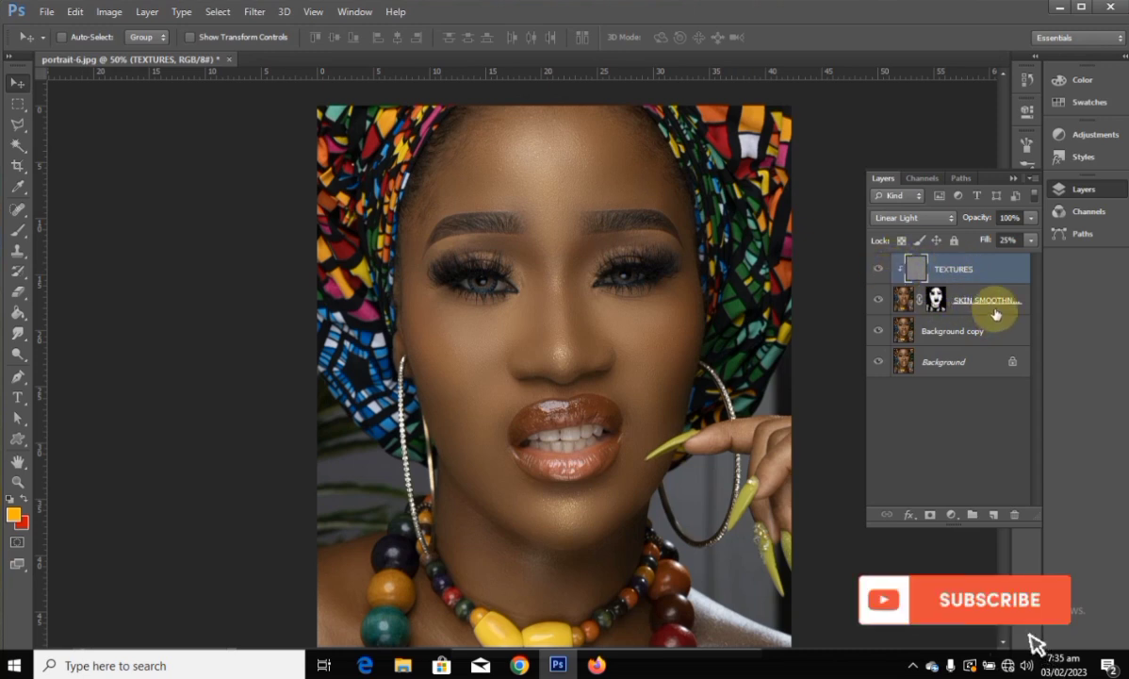
left_click(997, 313, "shift")
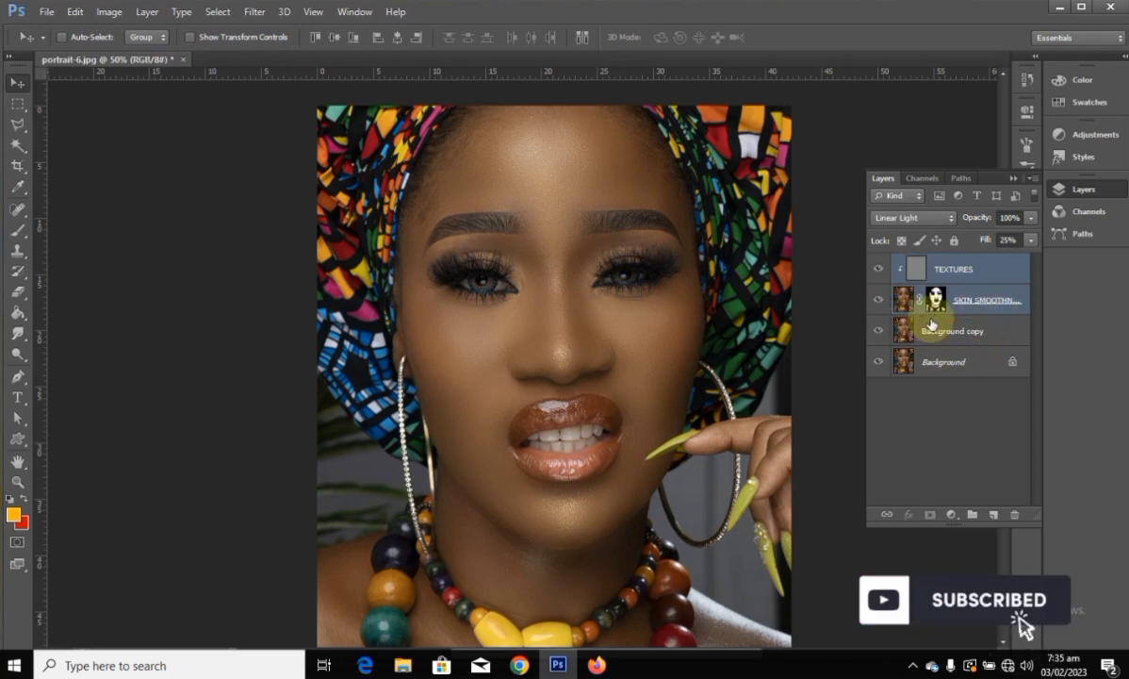
left_click(945, 328, "shift")
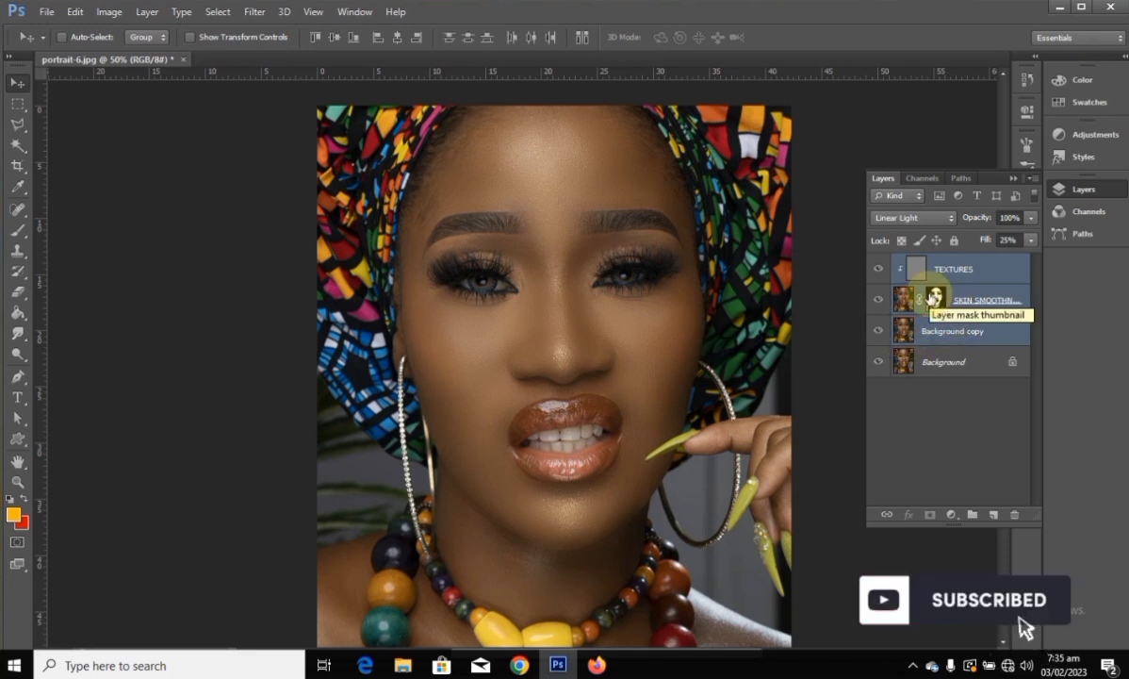
key("ctrl+g")
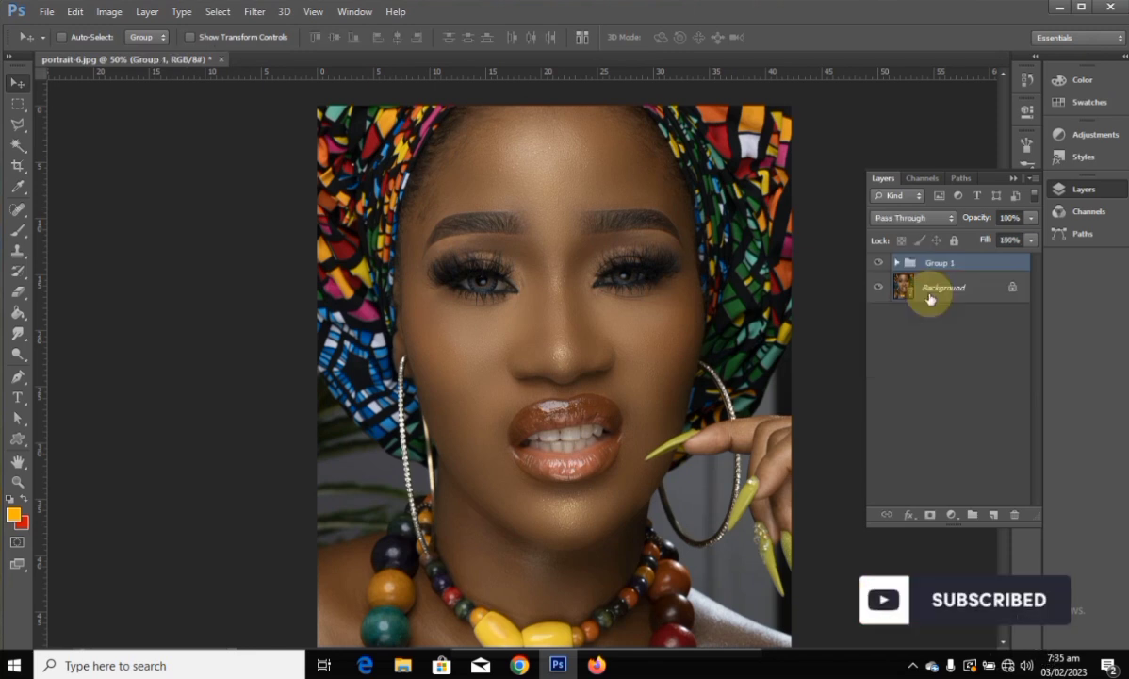
Rename the new layer group to "retouch".
double_click(942, 263)
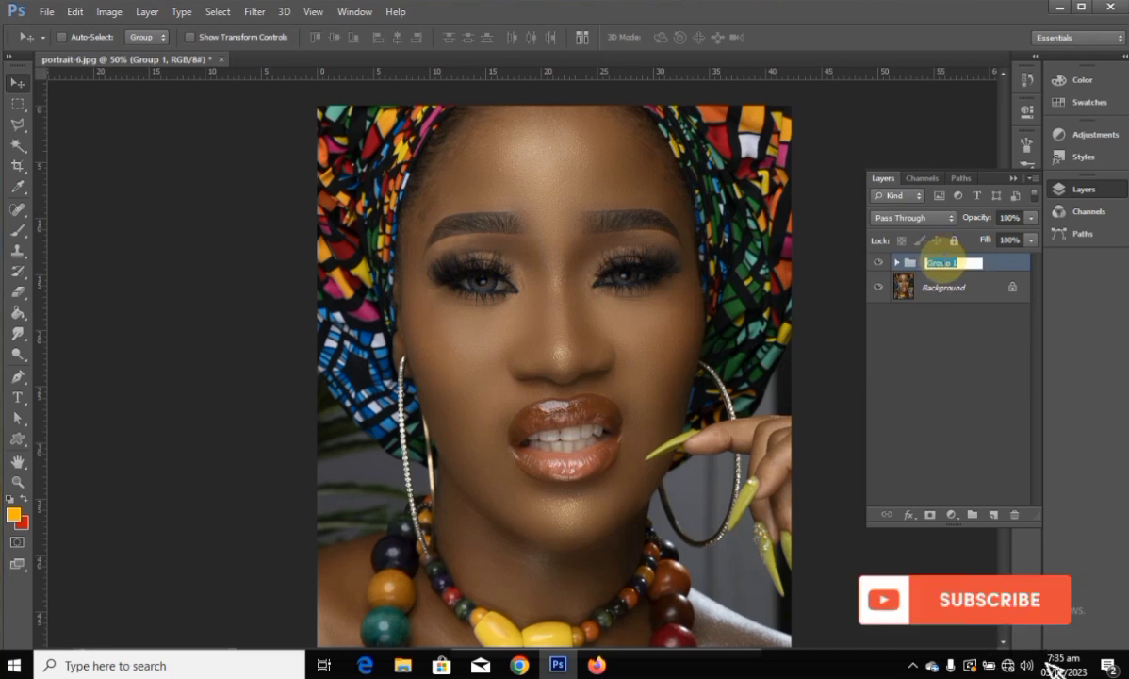
type("retou")
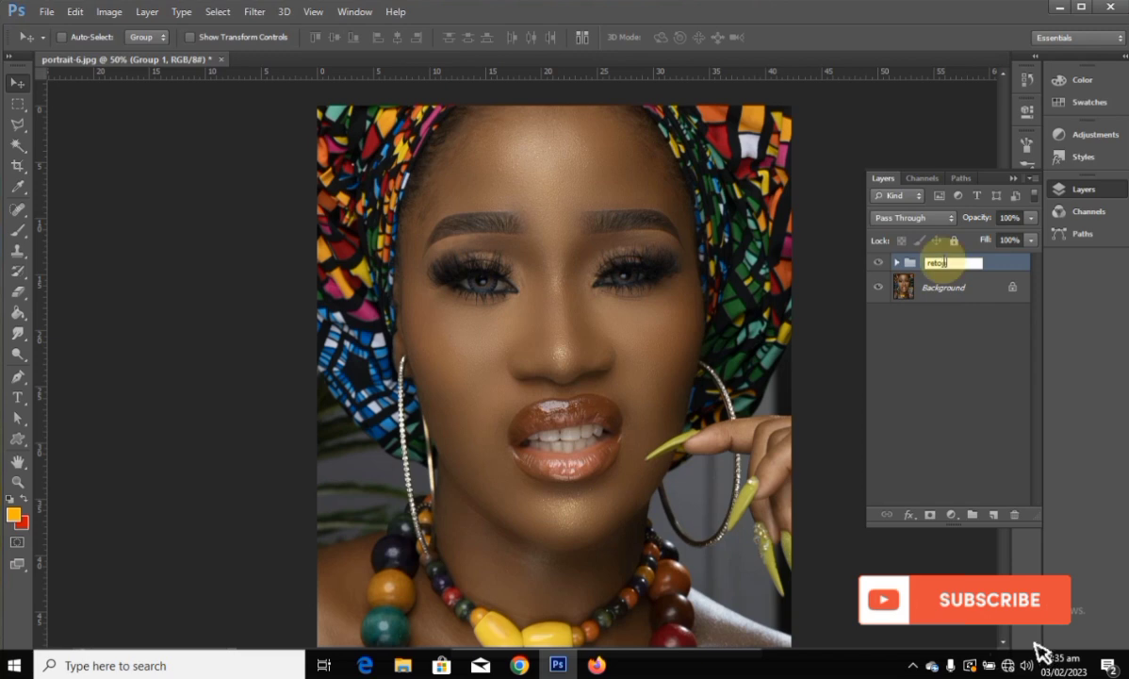
key("Return")
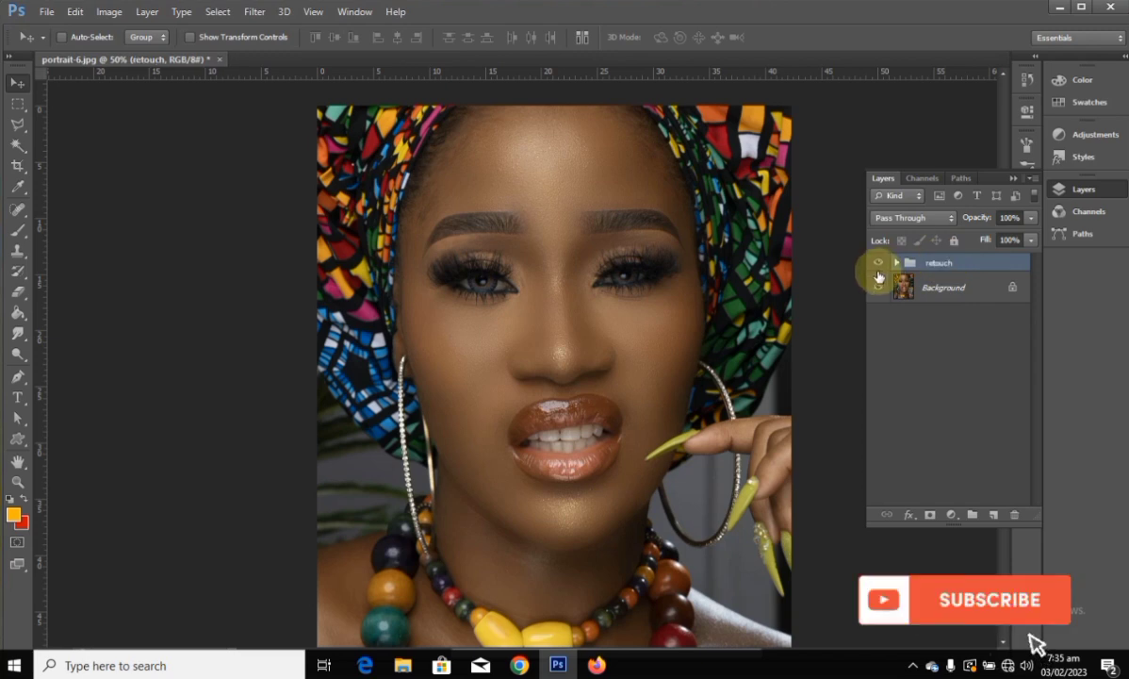
Compare the portrait with and without the retouch group, leaving the group visible.
left_click(878, 266)
left_click(878, 266)
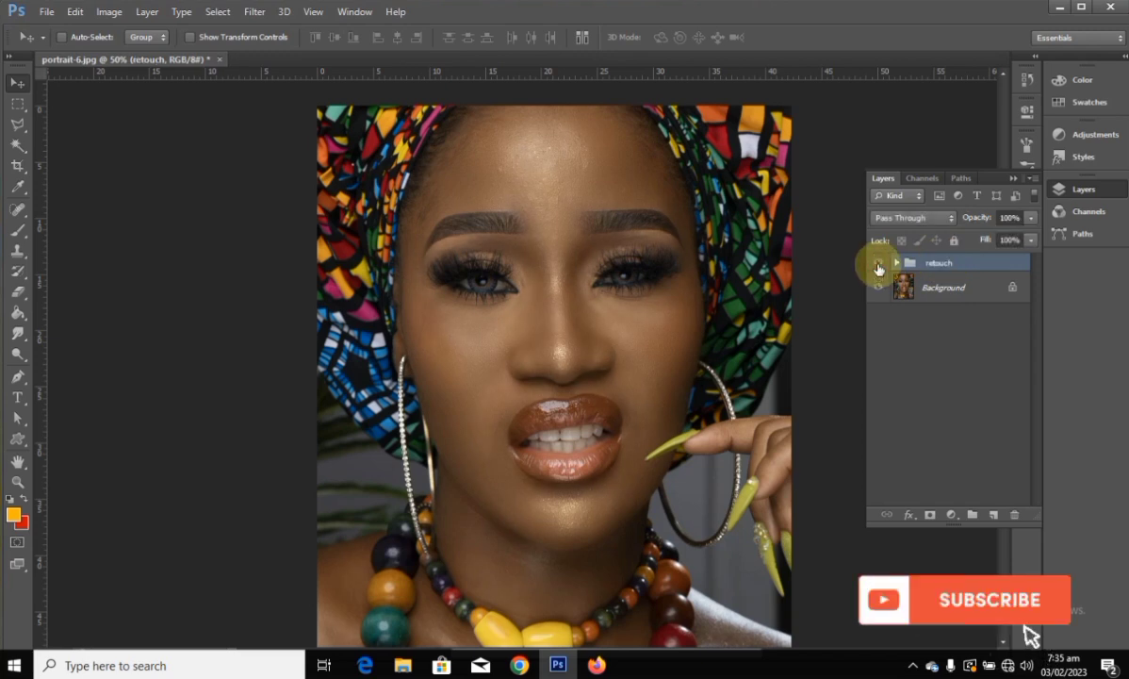
left_click(878, 266)
left_click(878, 266)
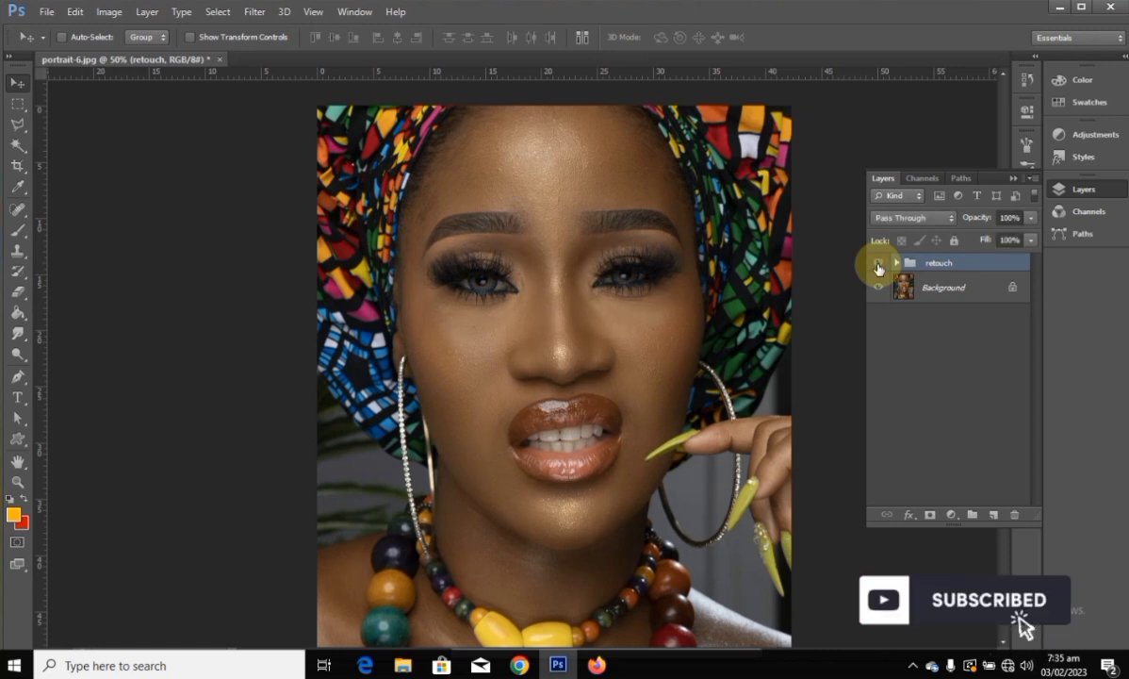
Add a Color Balance adjustment layer above the retouch group and set its midtones Cyan–Red value to +14.
left_click(1079, 136)
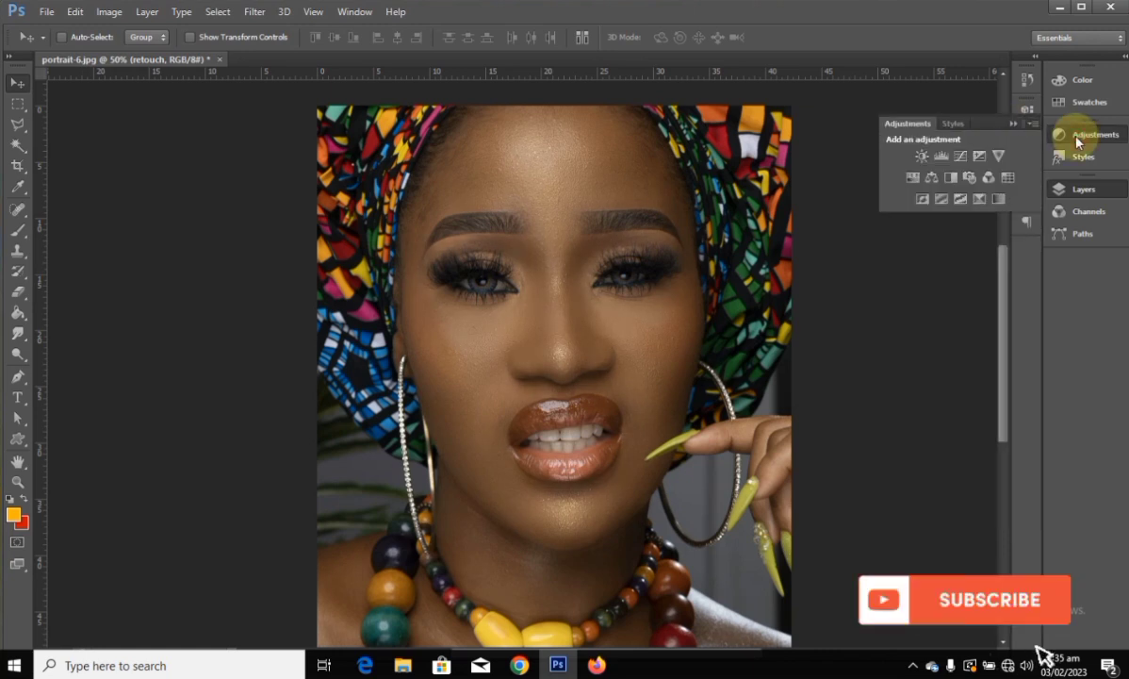
left_click(931, 179)
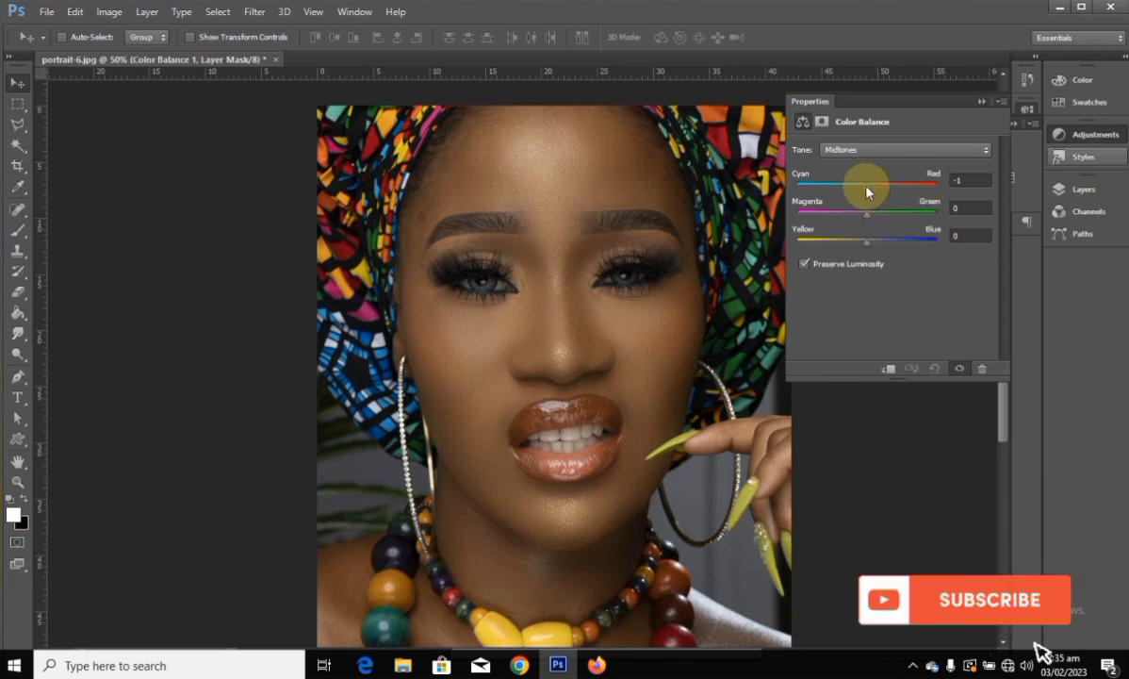
left_click(874, 187)
mouse_move(881, 191)
left_mouse_down()
mouse_move(869, 191)
mouse_move(895, 194)
mouse_move(878, 195)
left_mouse_up()
left_click(965, 178)
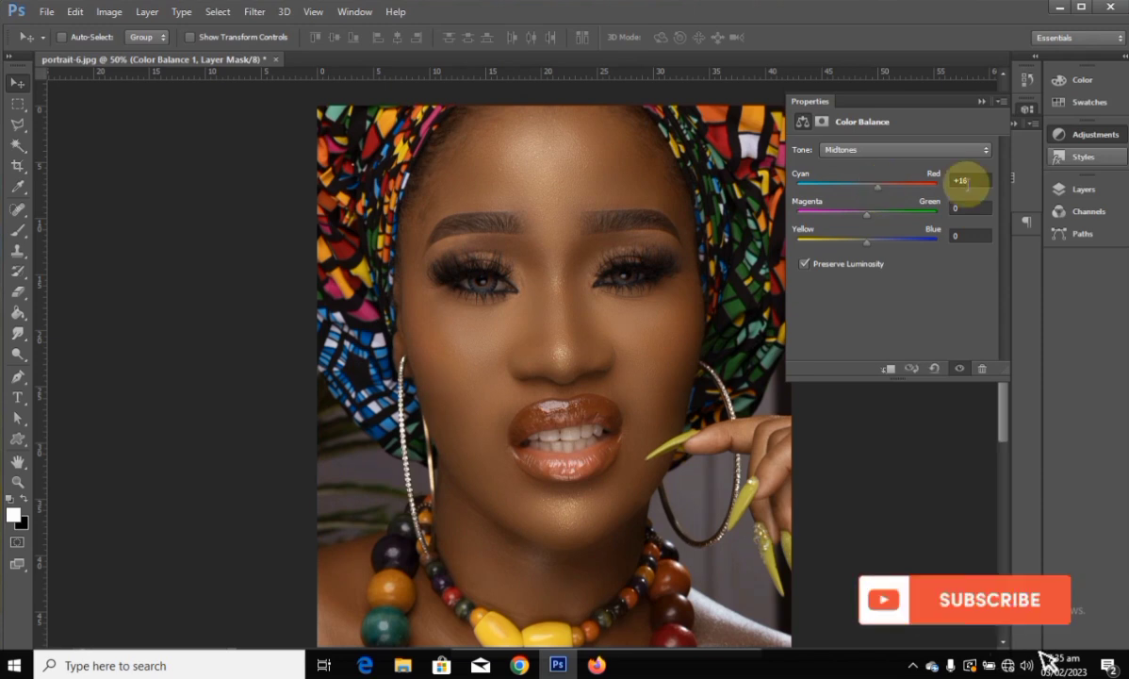
type("+1")
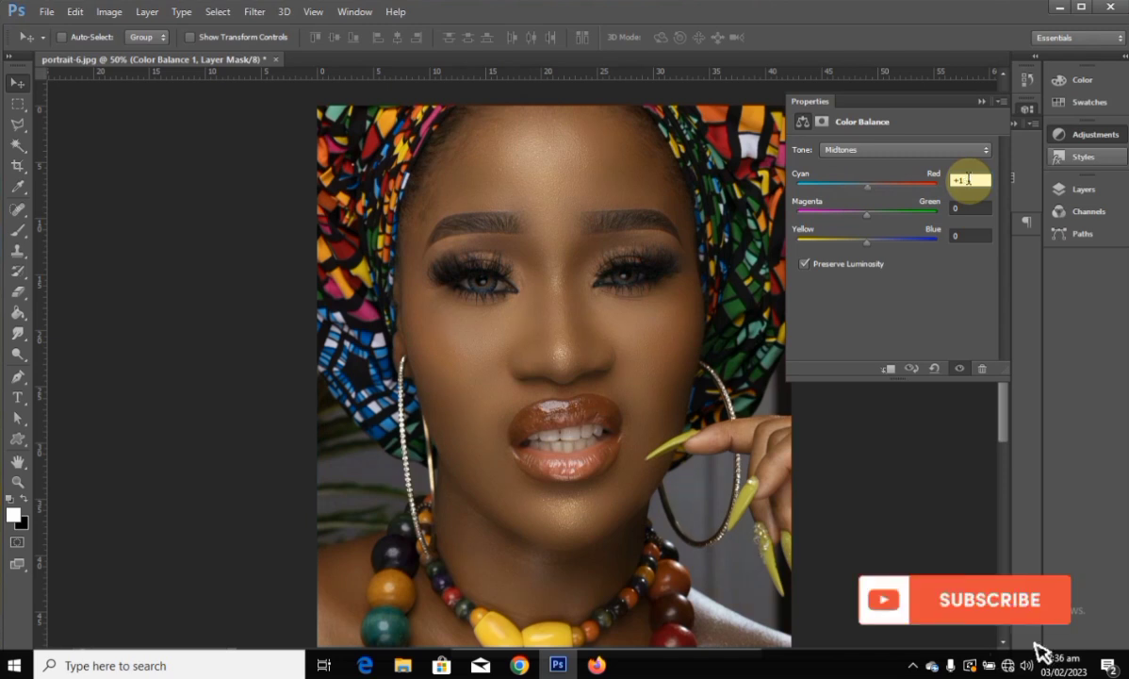
type("4")
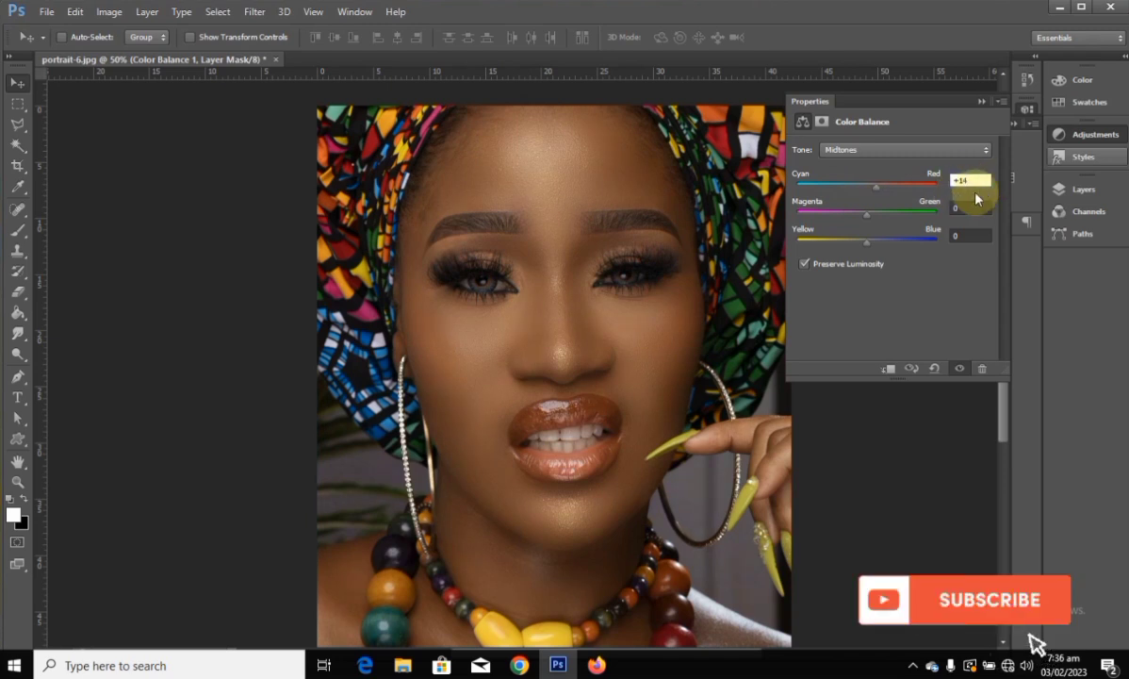
key("Return")
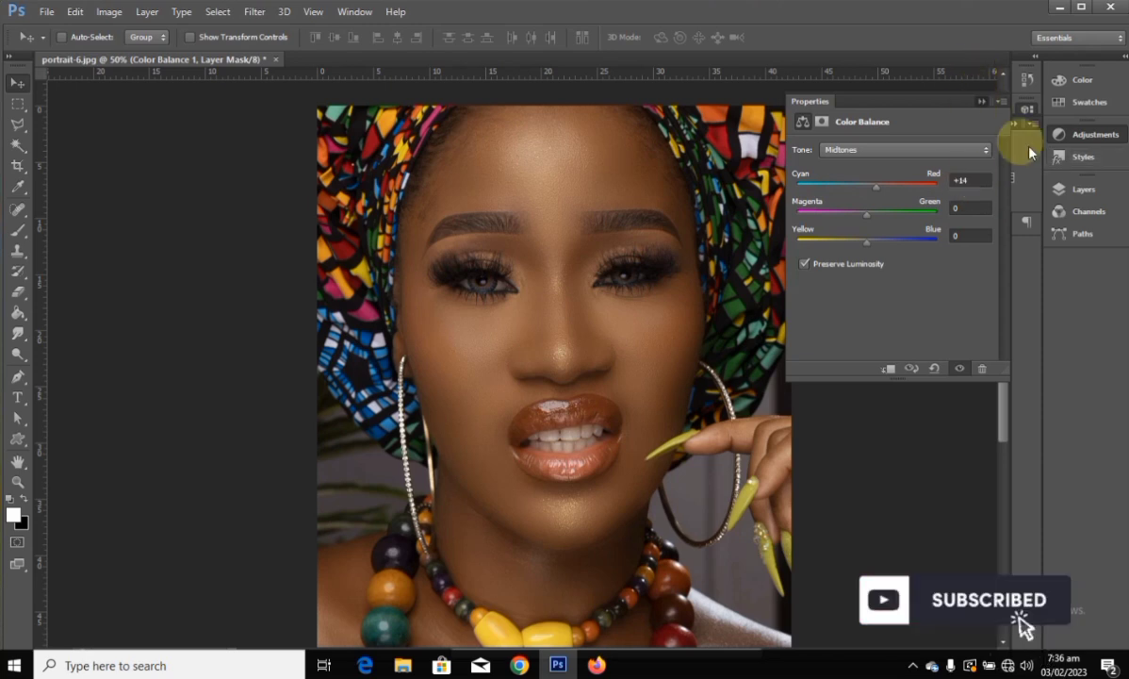
Clip the Color Balance adjustment layer to the retouch group.
left_click(1084, 135)
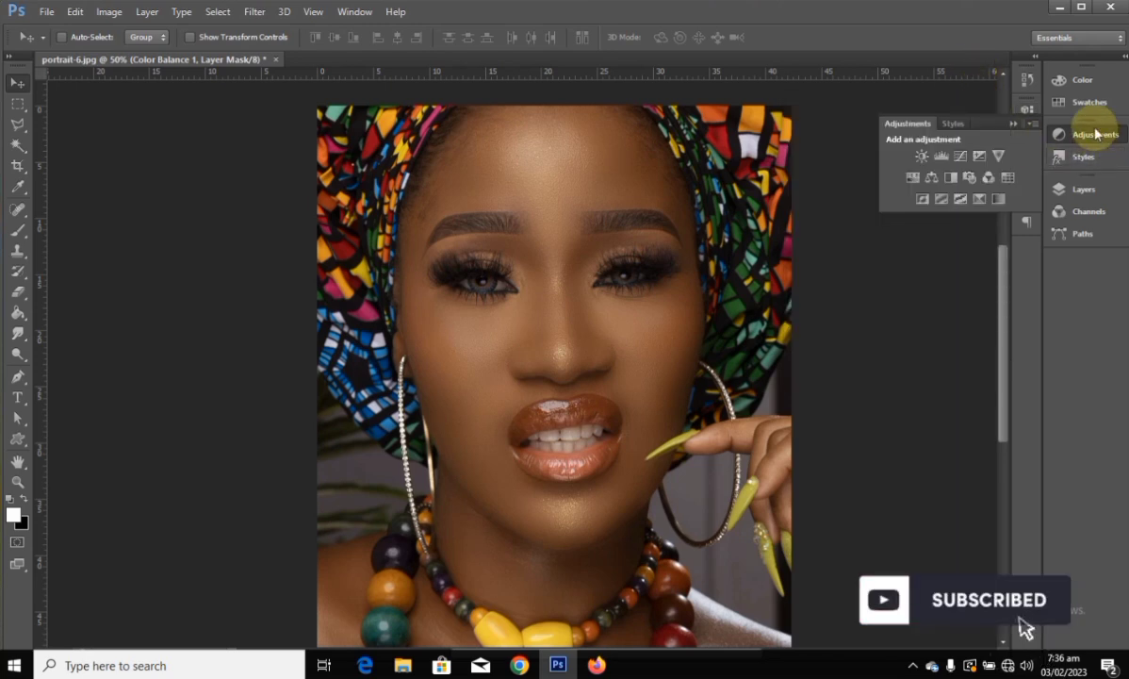
left_click(1088, 190)
left_click(1090, 192)
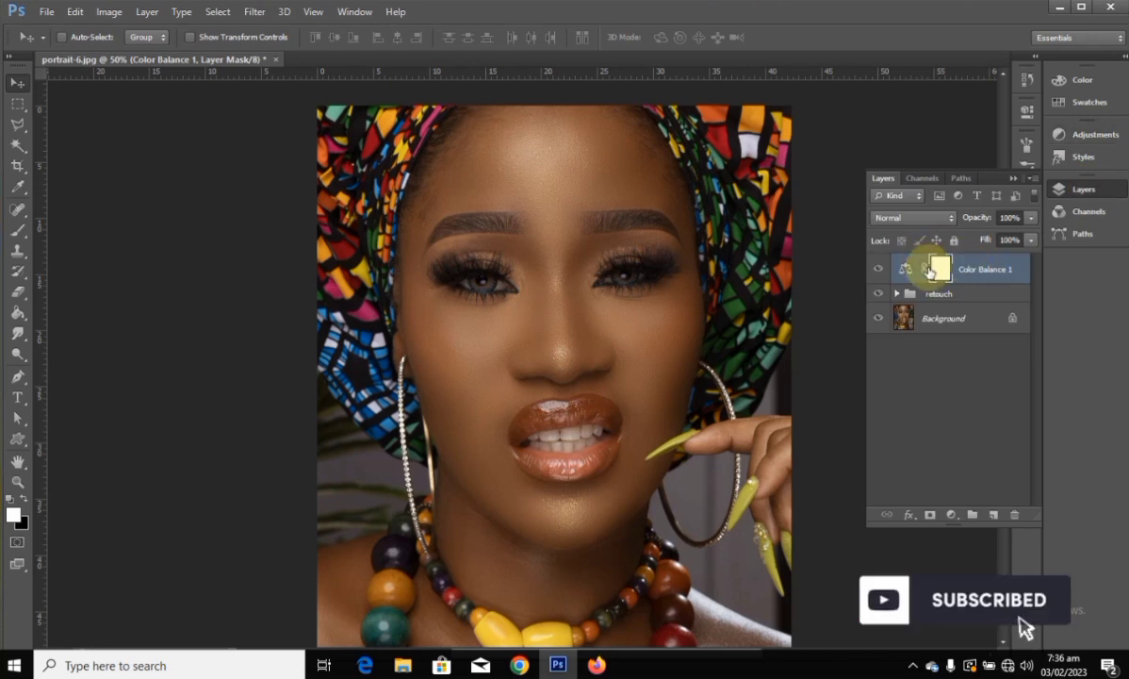
right_click(980, 273)
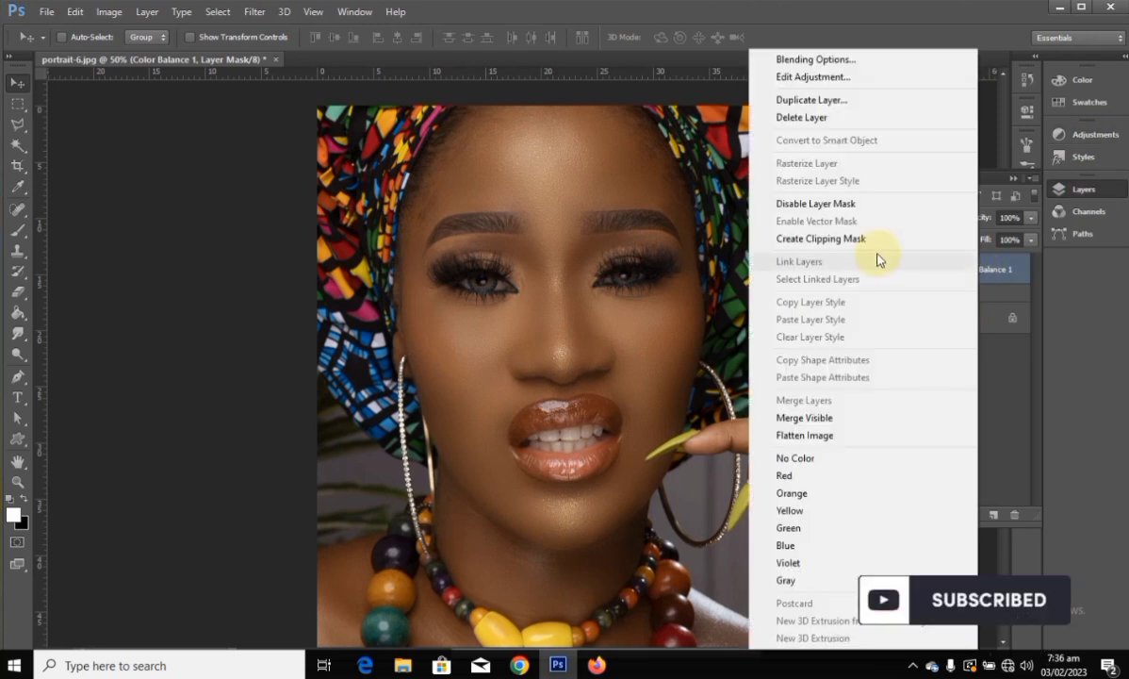
left_click(879, 237)
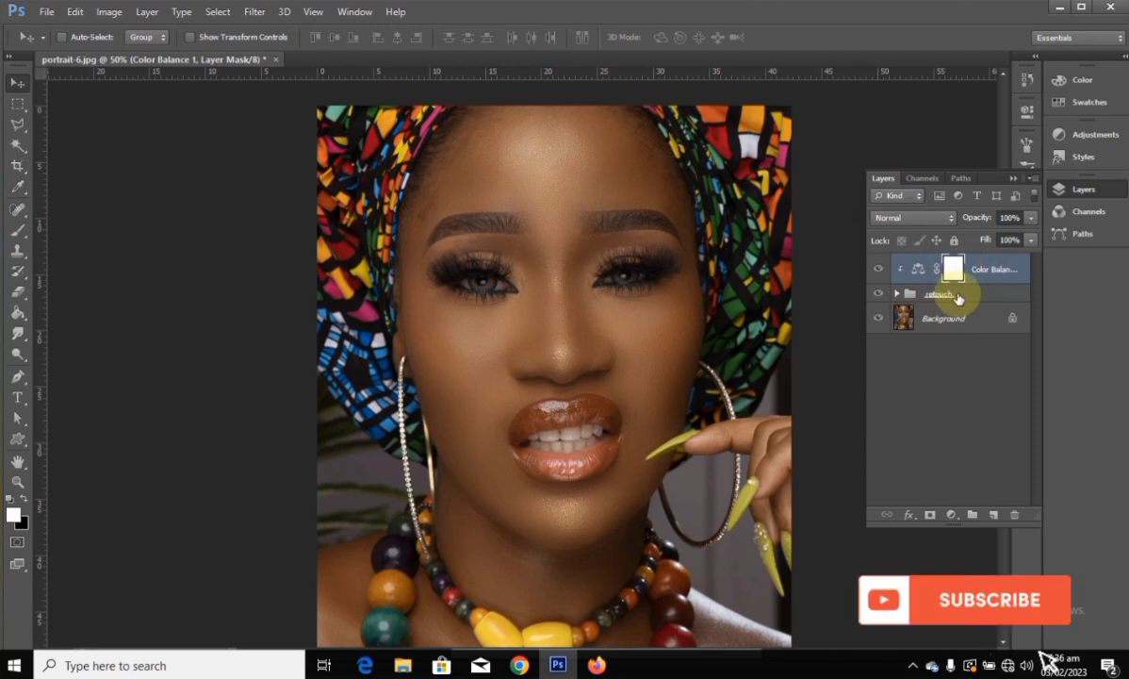
Inspect the color-balanced portrait up close and at 50% zoom, and bring the layer list back into view.
left_click(1013, 178)
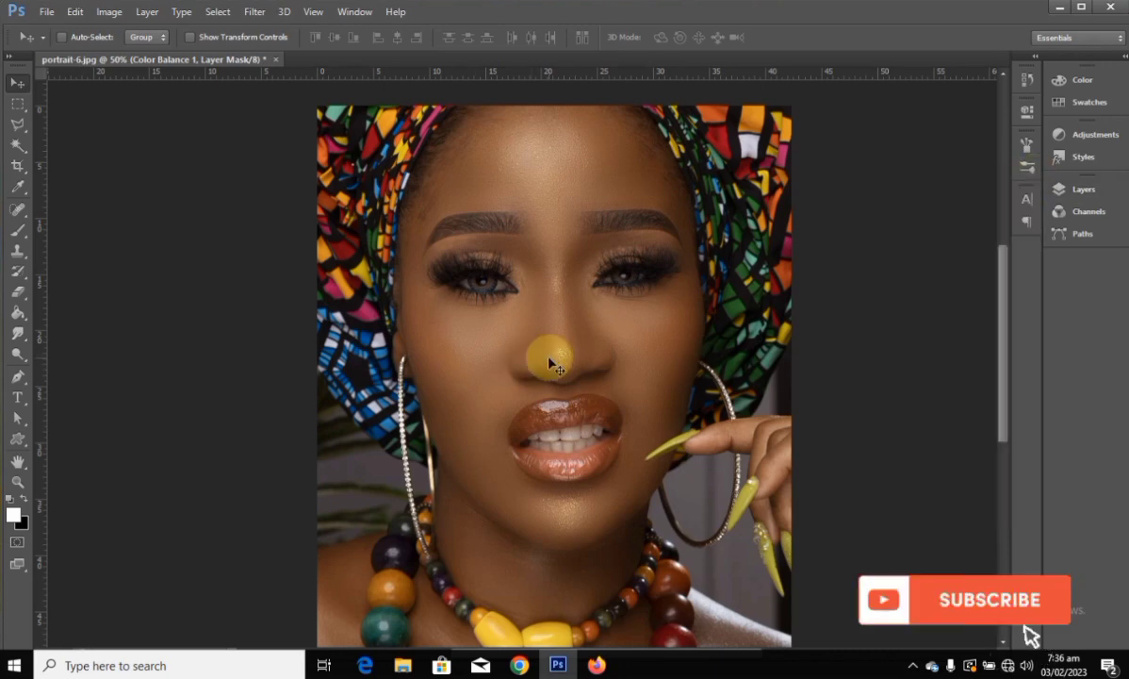
key("ctrl+minus")
key("ctrl+plus")
key("ctrl+plus")
key("ctrl+plus")
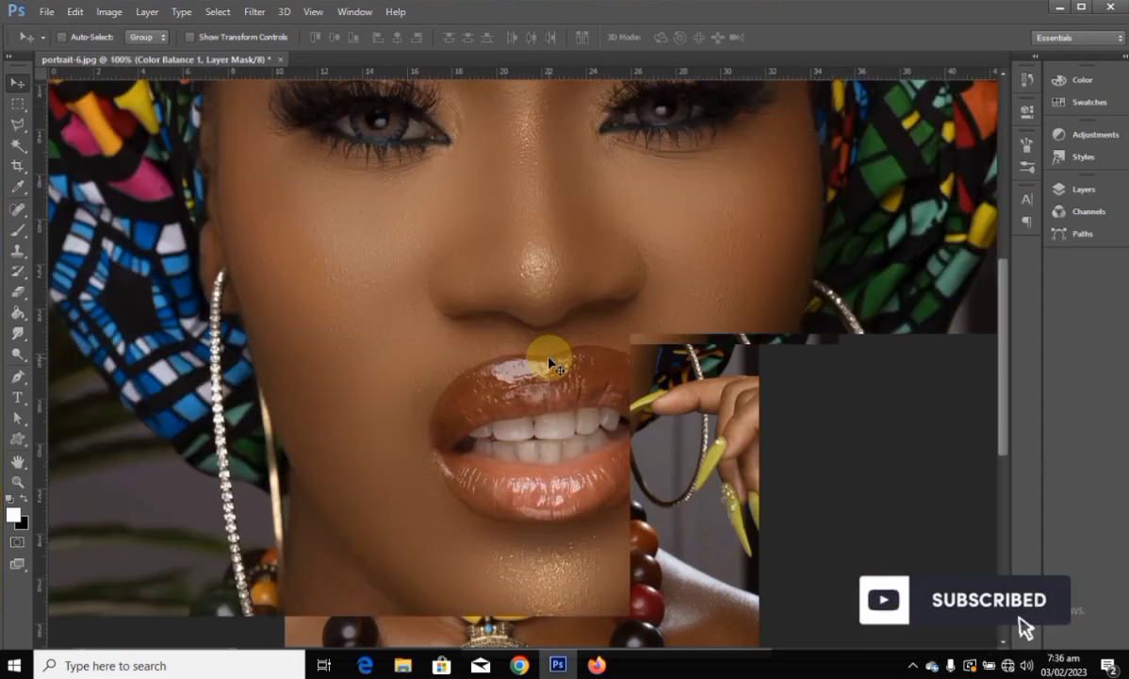
key("ctrl+minus")
key("ctrl+minus")
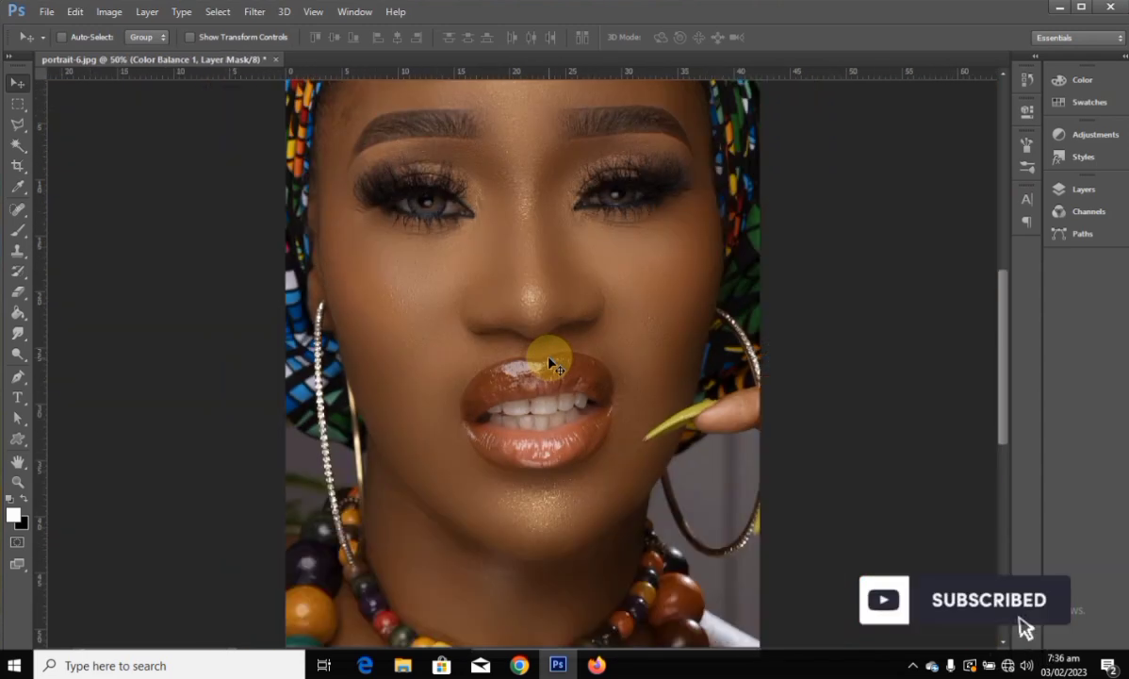
left_click(1069, 188)
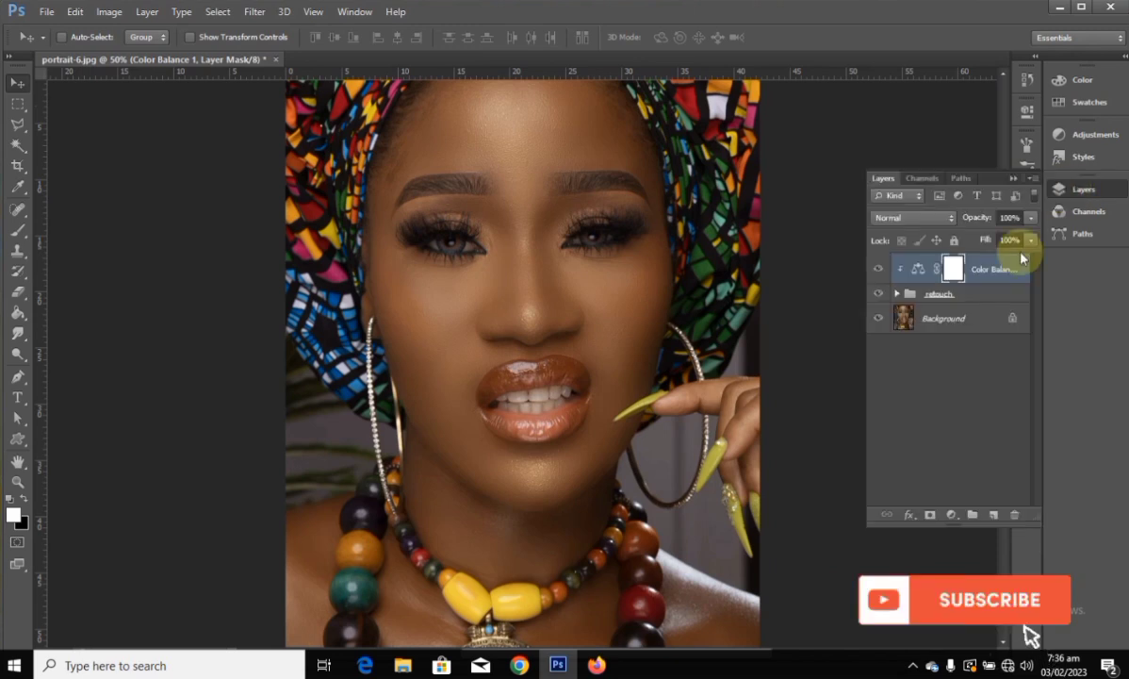
Group the Color Balance adjustment layer together with the retouch group and name the new group GROUP.
left_click(966, 296, "shift")
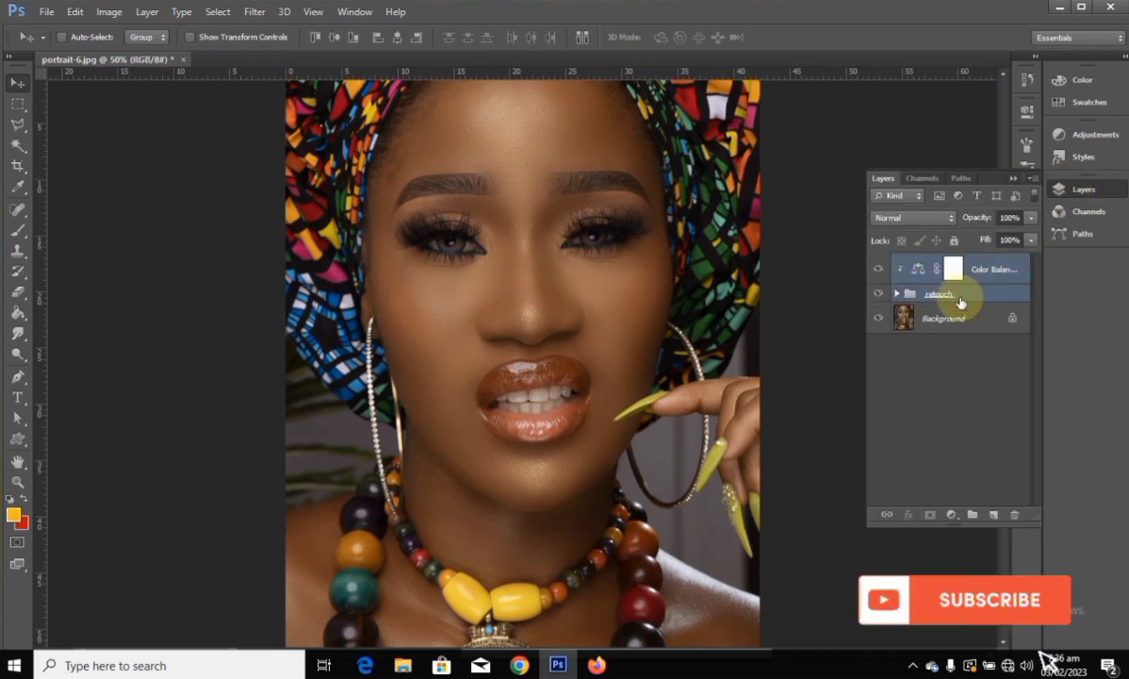
key("ctrl+g")
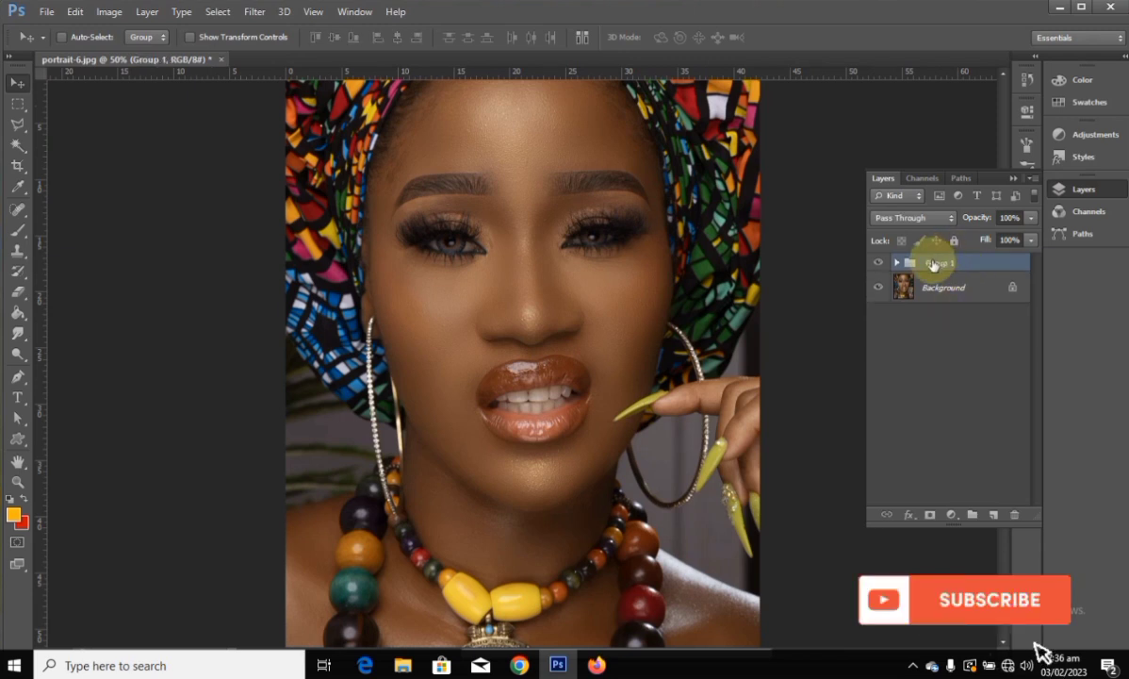
double_click(938, 262)
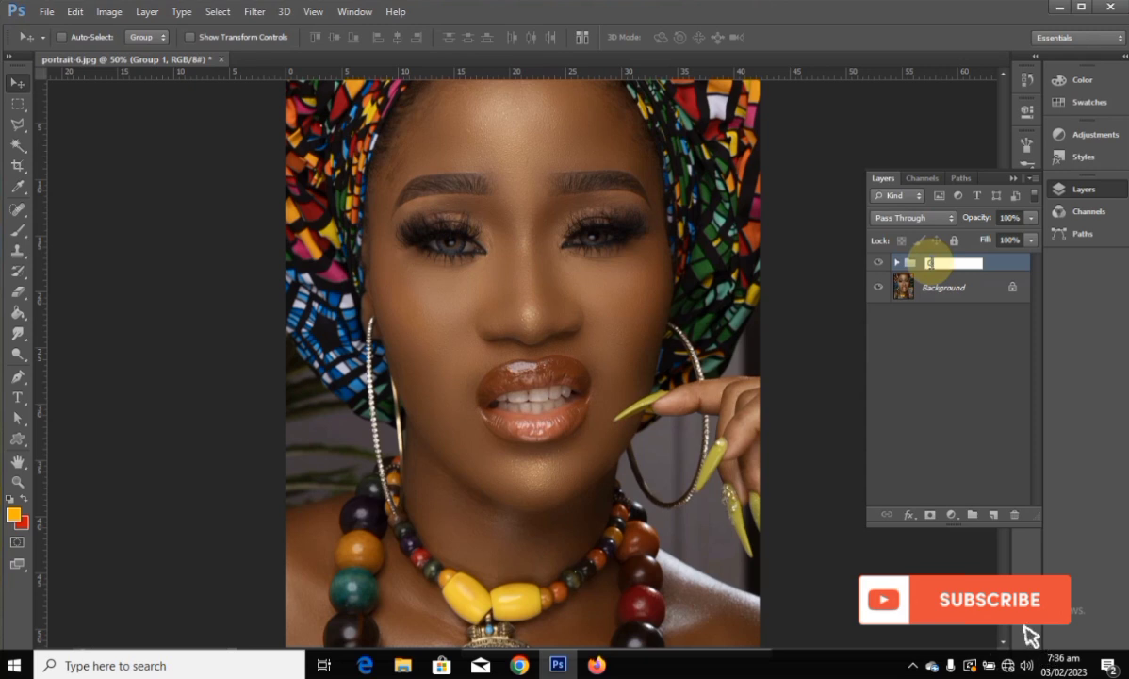
type("GROUP")
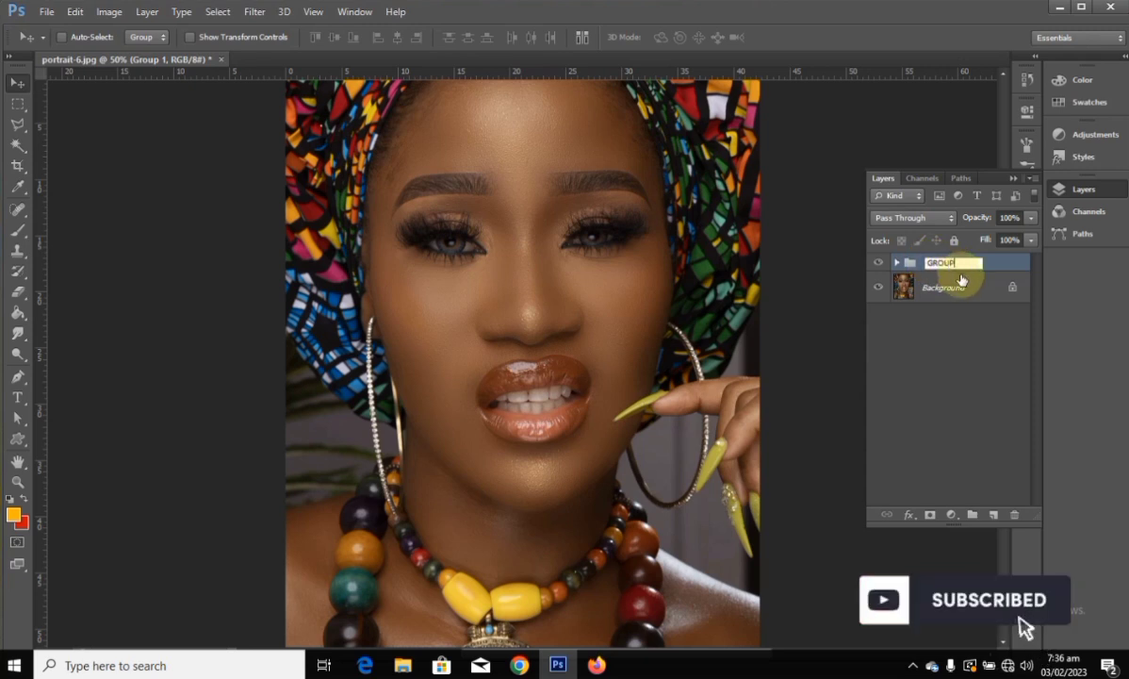
key("Return")
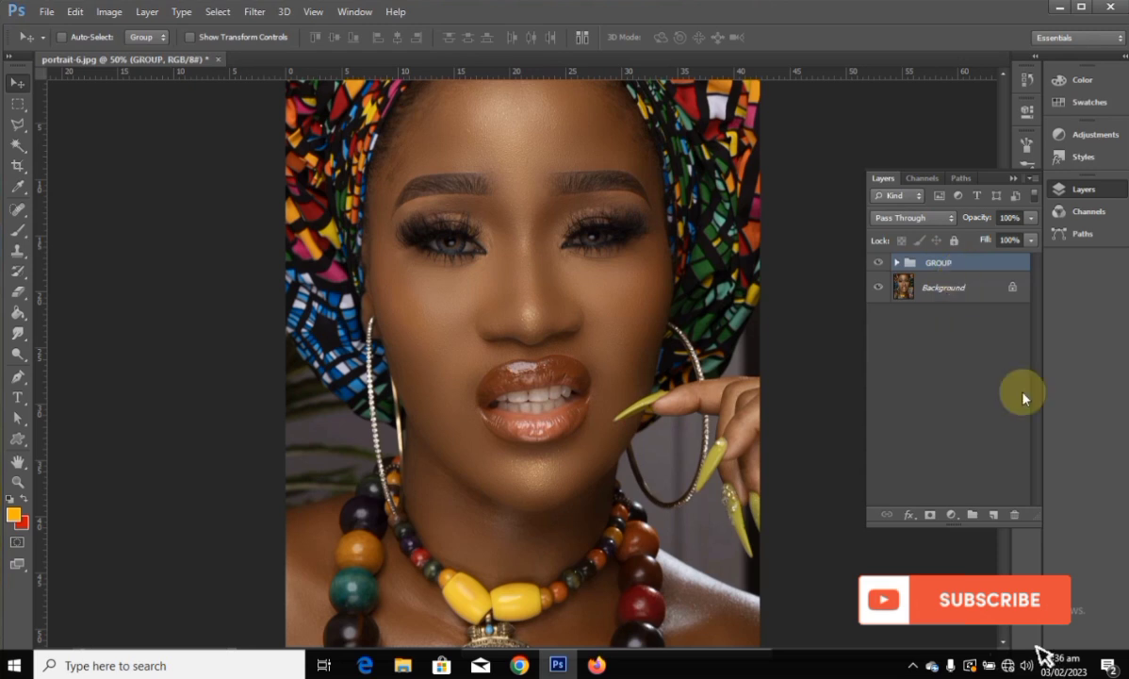
Compare the portrait with and without GROUP and inspect it at 33.3% and 50% zoom, finishing with the layer list collapsed.
left_click(879, 264)
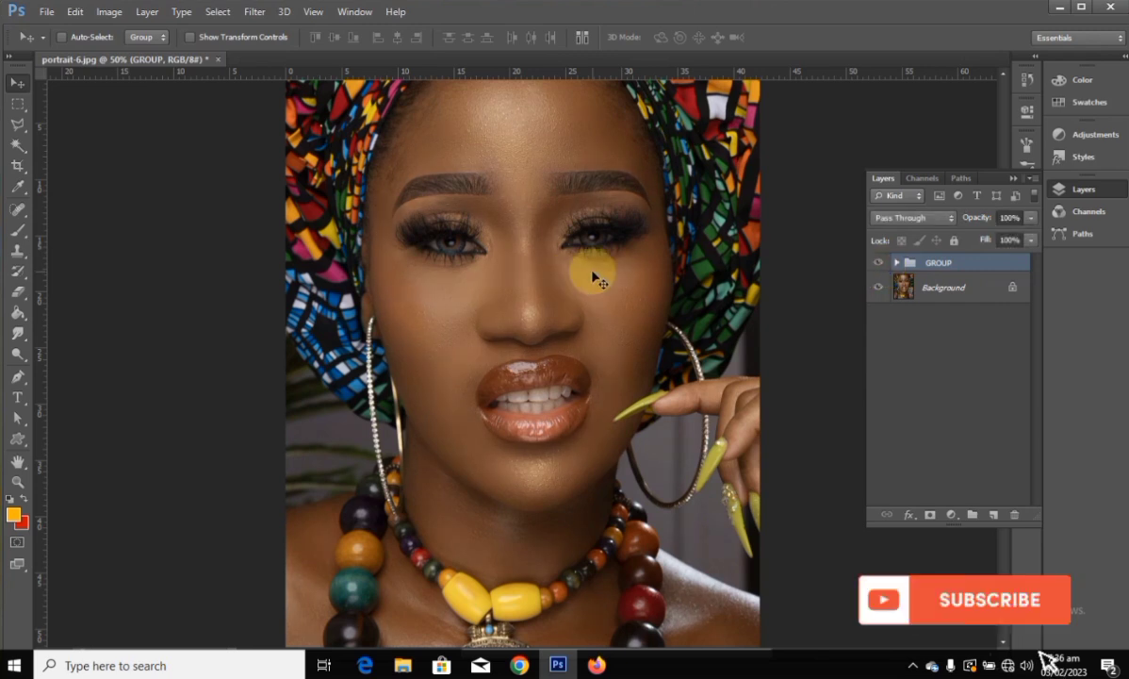
key("ctrl+minus")
key("ctrl+minus")
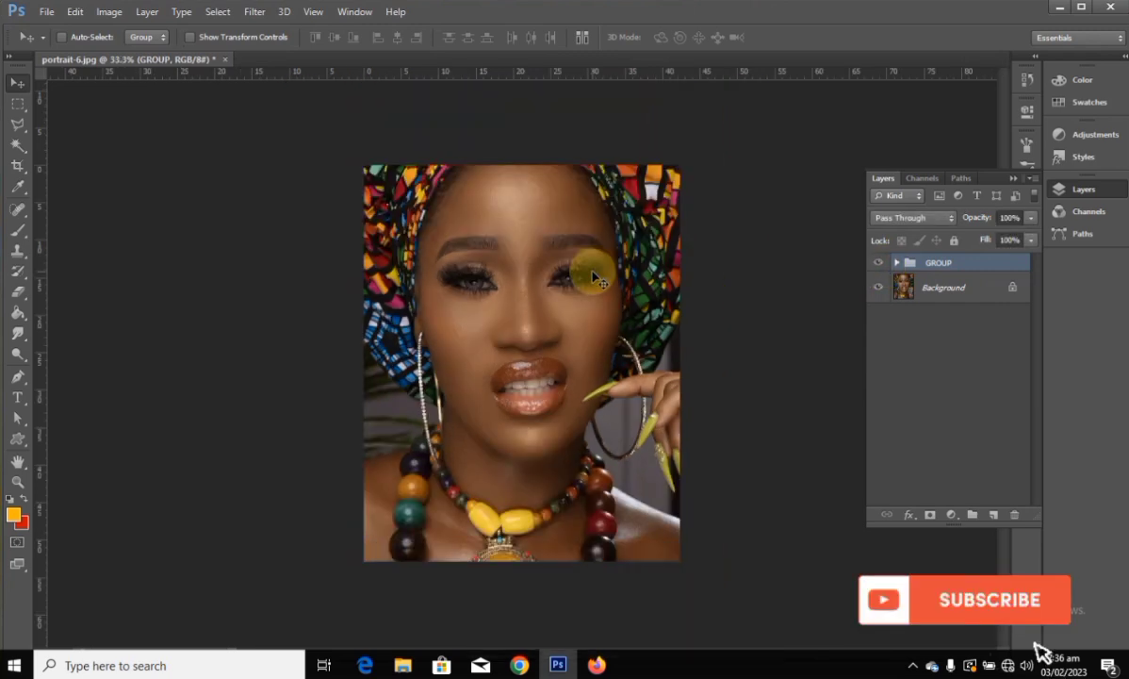
key("ctrl+minus")
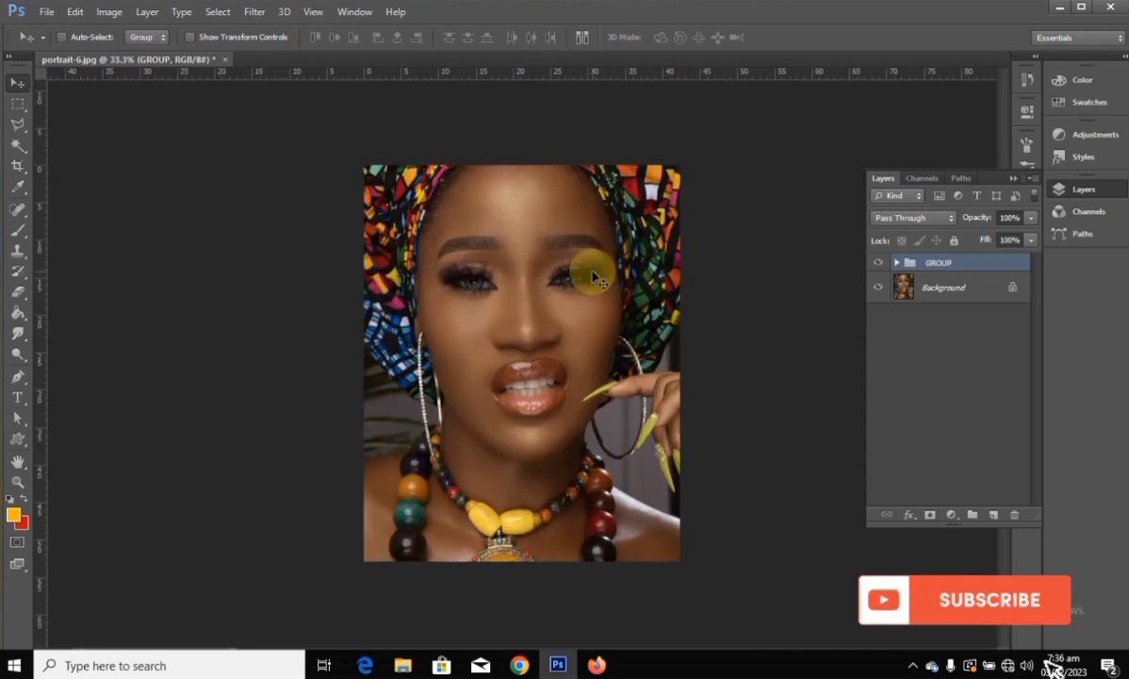
key("ctrl+plus")
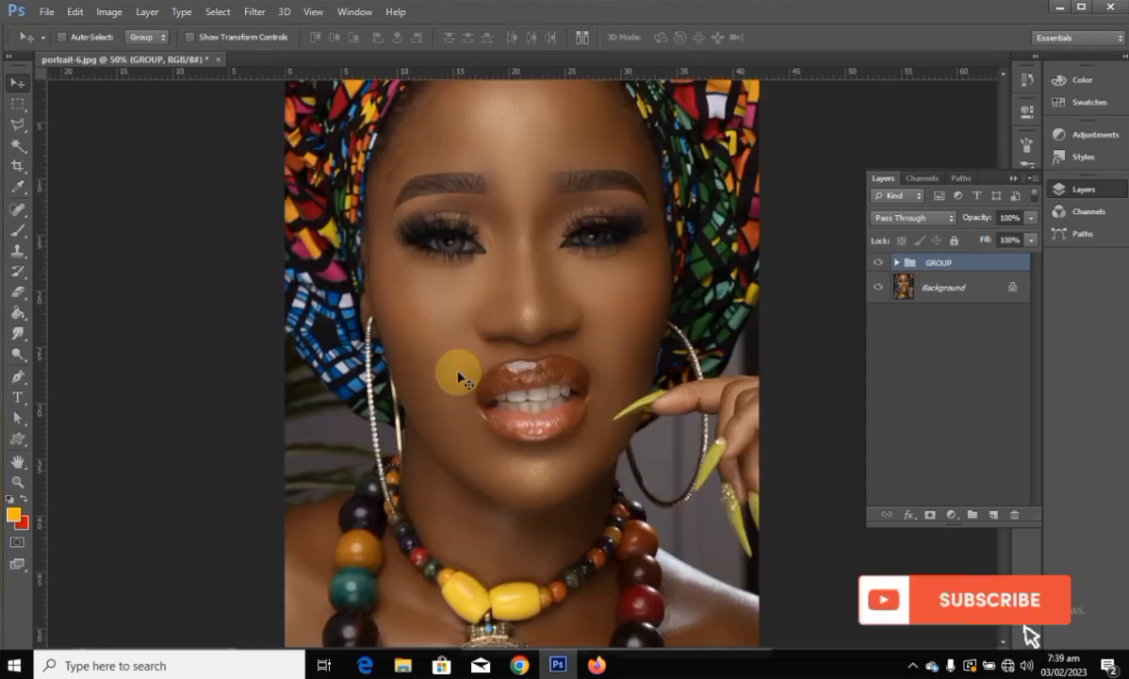
key("ctrl+minus")
key("ctrl+plus")
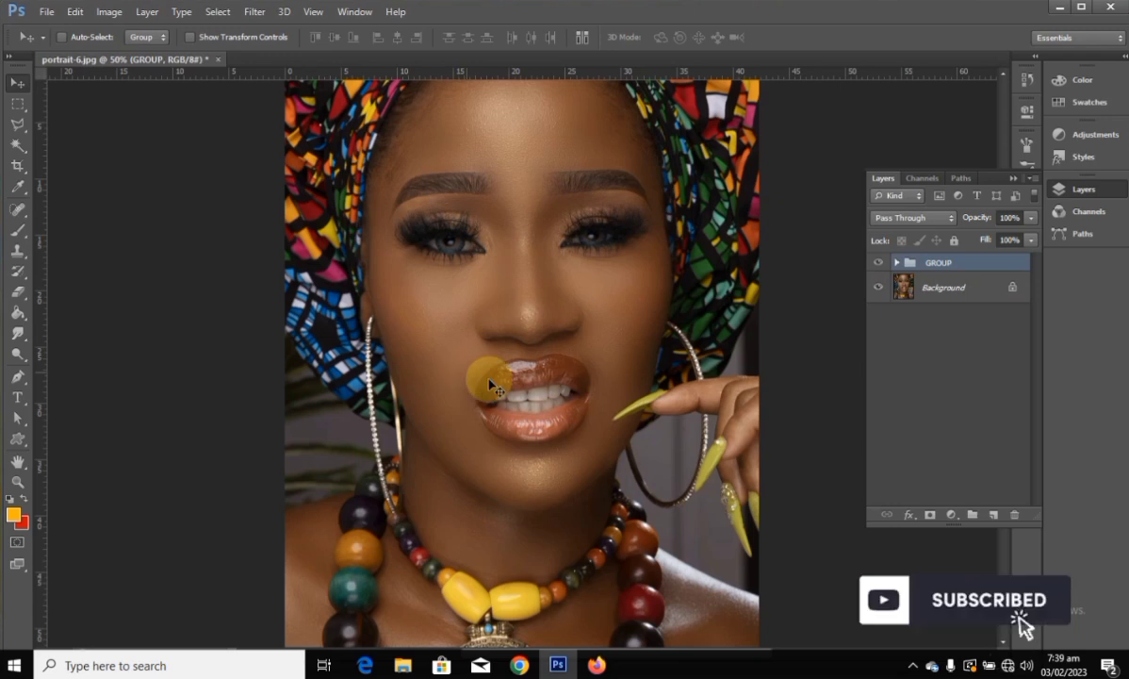
left_click(1013, 179)
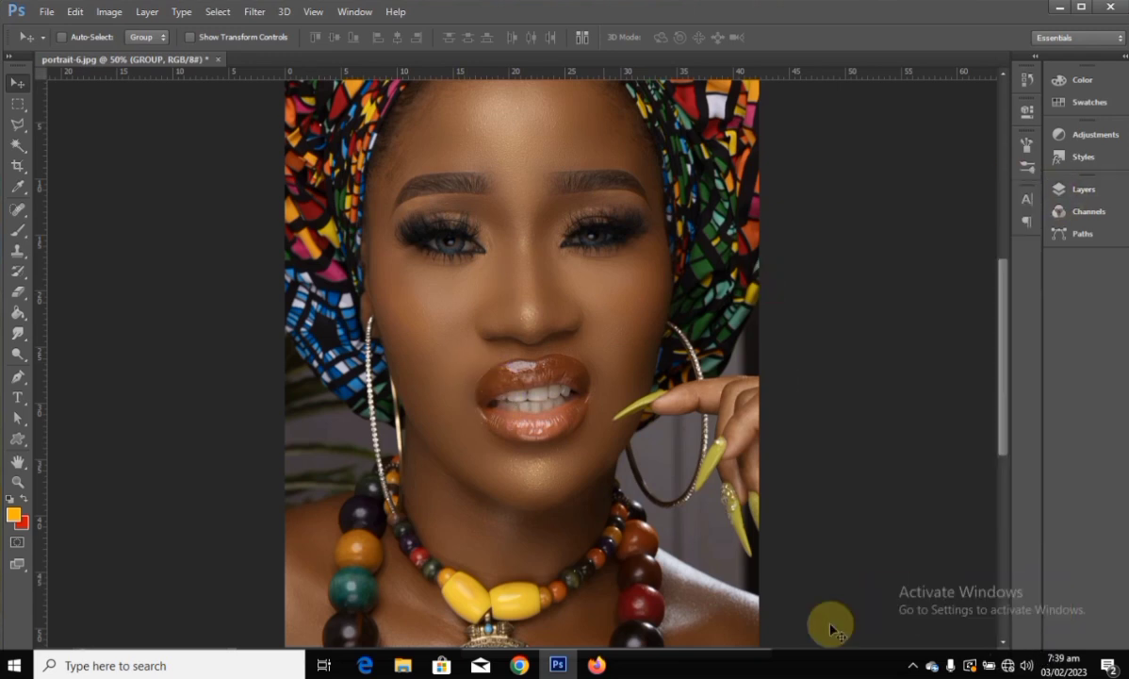